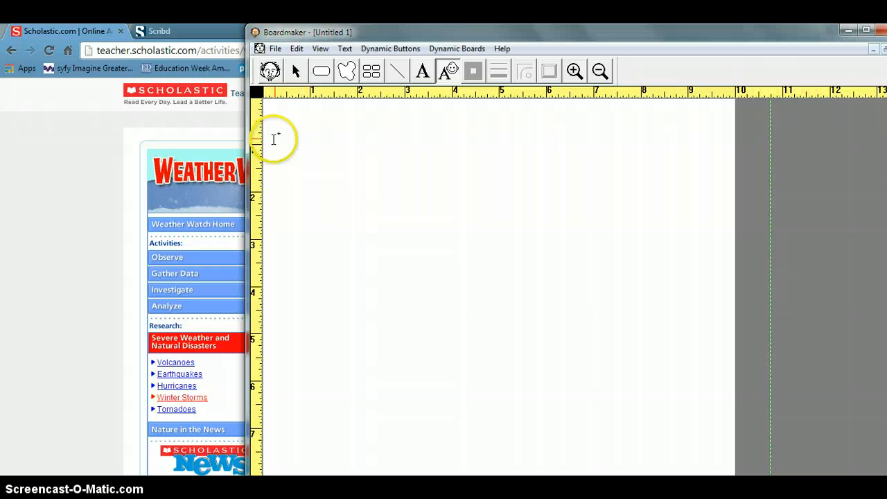
Step: Enter the symbolated sentence "BOth my mom and dad shop, when they get back, the bags of food are not the same." near the page's upper edge
click(274, 138)
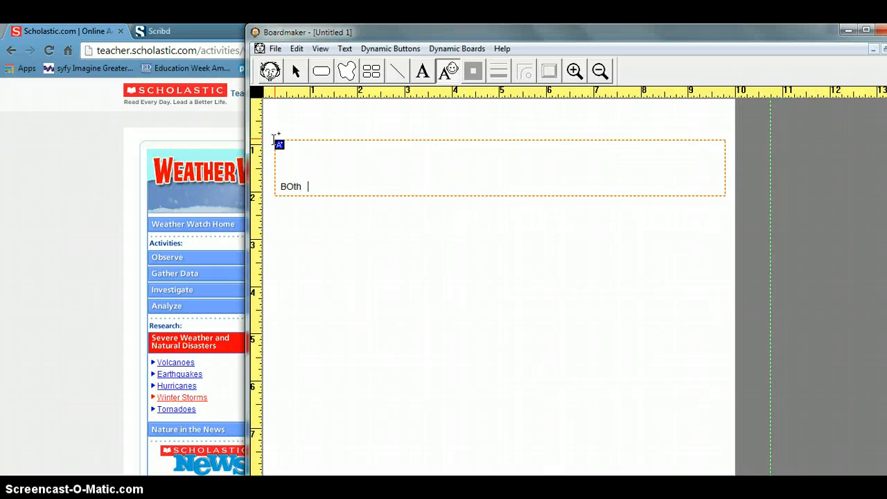
text(mom and )
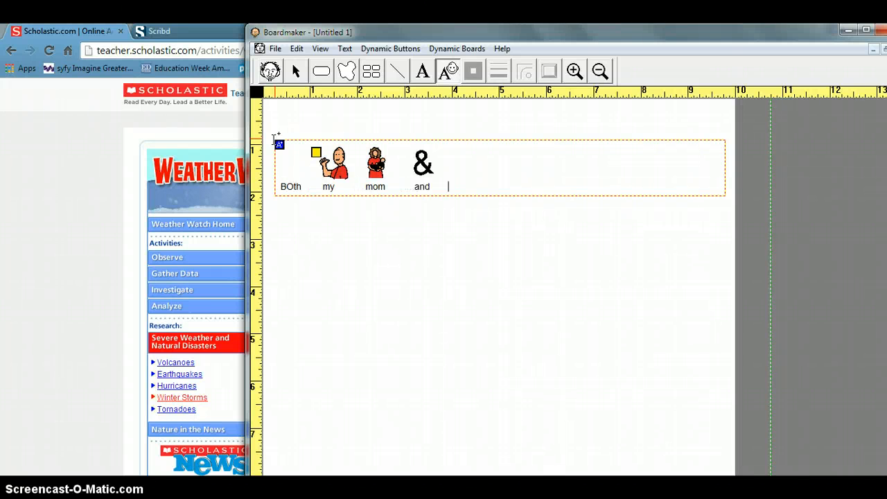
text(dad sho)
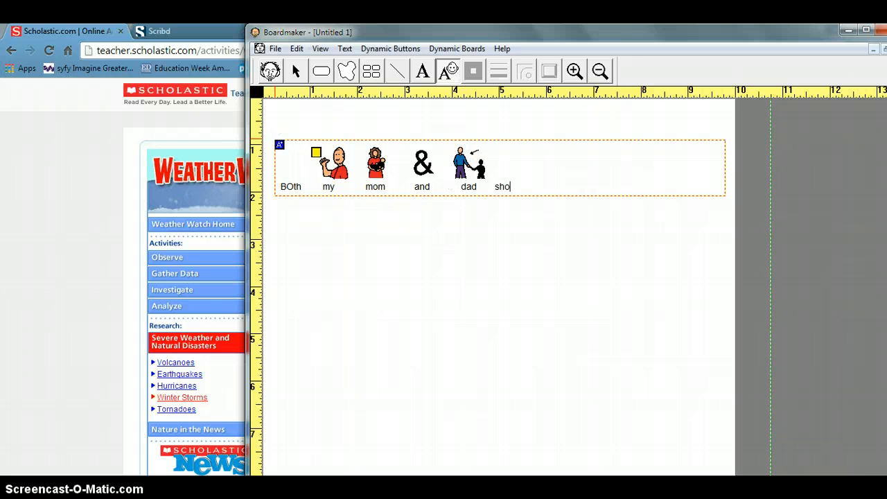
text(p. when )
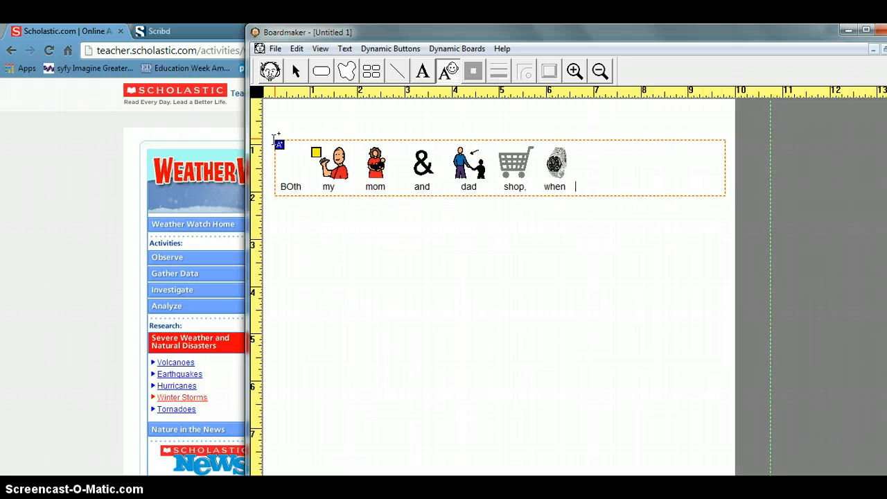
text(they ge)
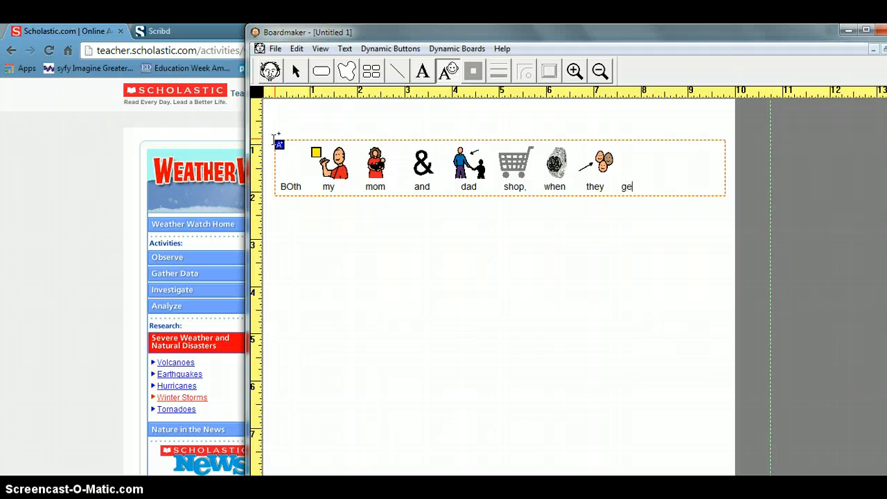
text(t back, )
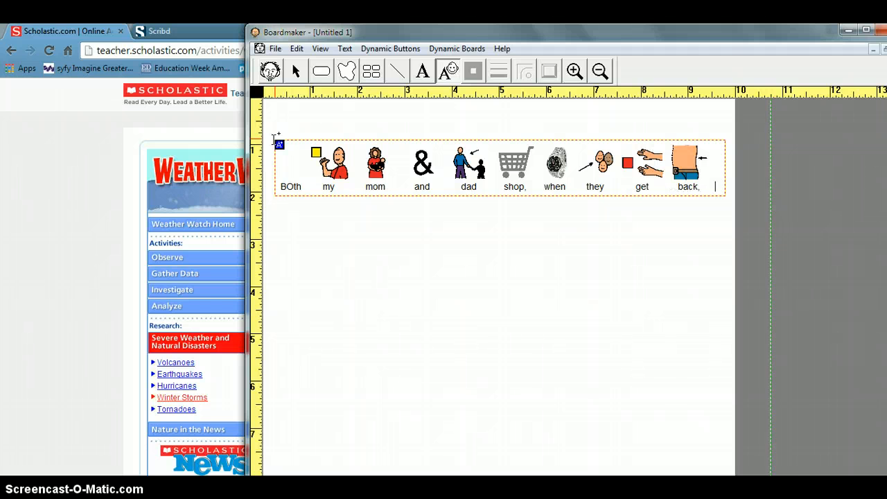
text(the bags )
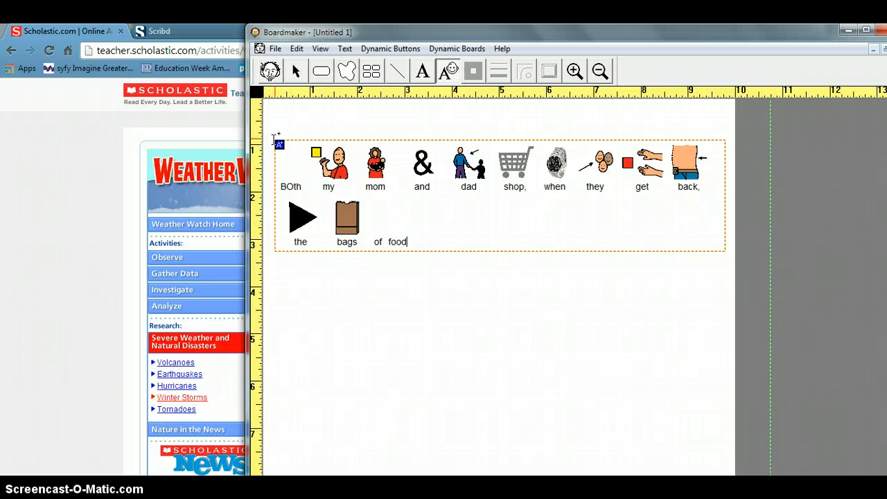
text(of food are)
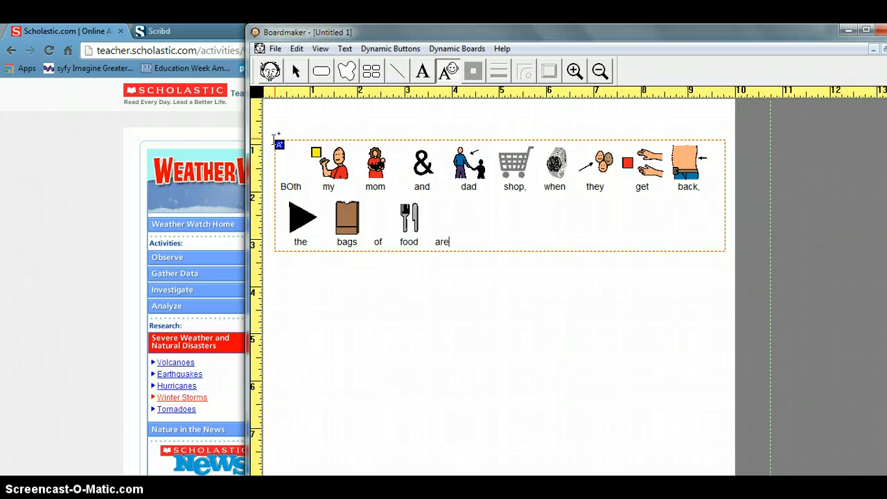
text( not the )
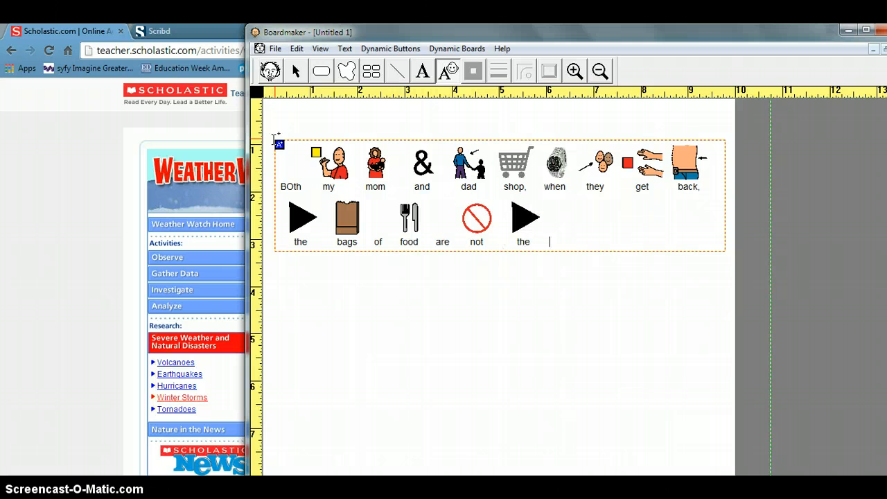
text(same.)
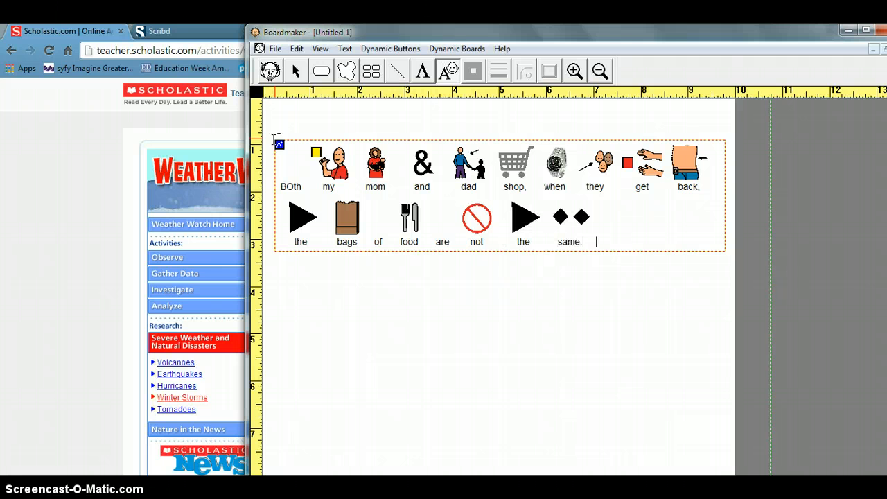
Step: Switch to the Scholastic winter storms page in Chrome and copy the opening text of The Basics through "disrupt modern civilization:"
click(7, 156)
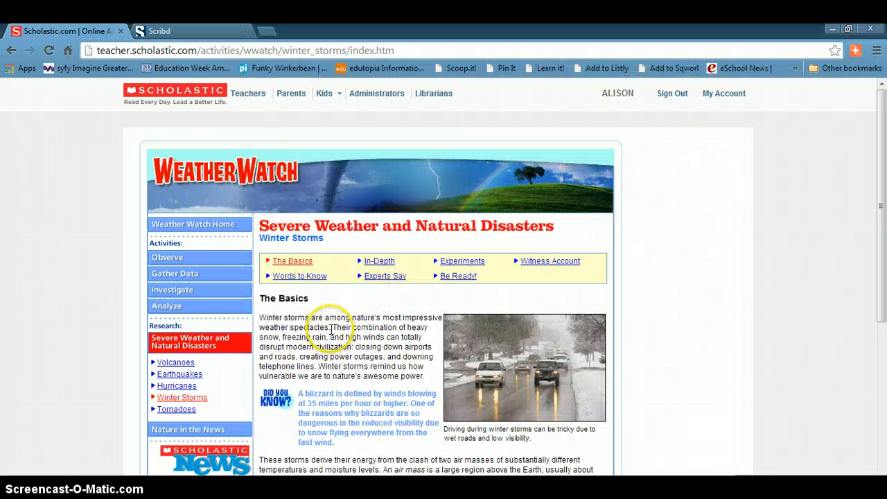
drag(330, 328, 258, 316)
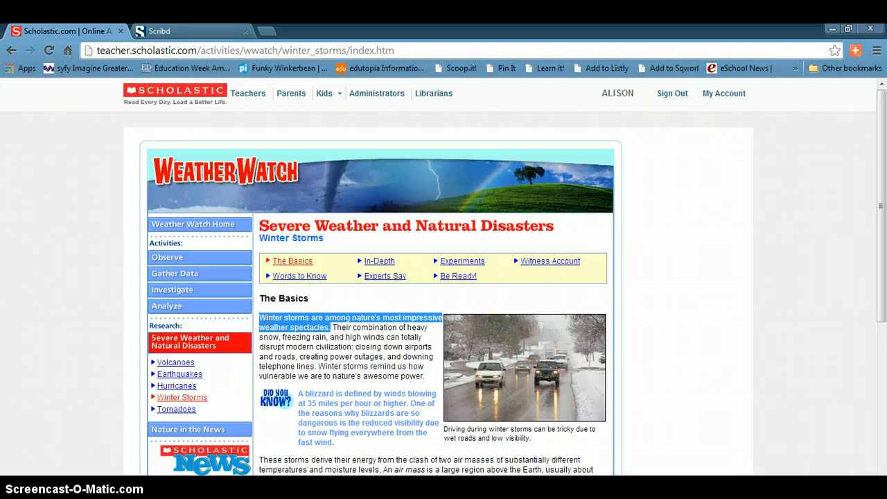
drag(355, 347, 258, 316)
right_click(274, 328)
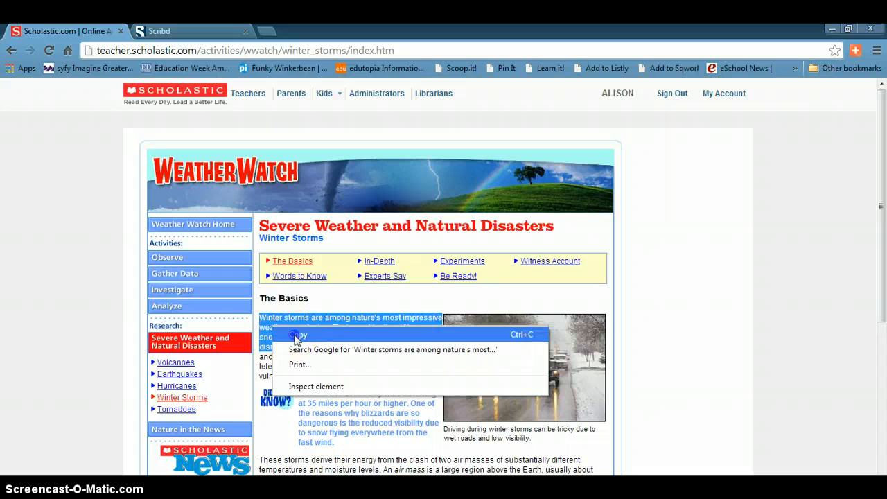
click(296, 335)
Step: Switch back to Boardmaker and paste the copied winter storms text with Symbolate after "same."
key(alt+Tab)
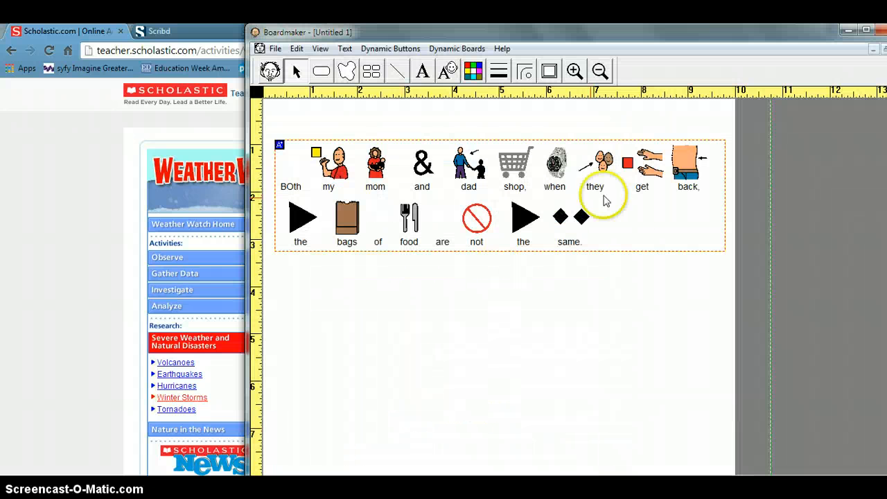
click(450, 76)
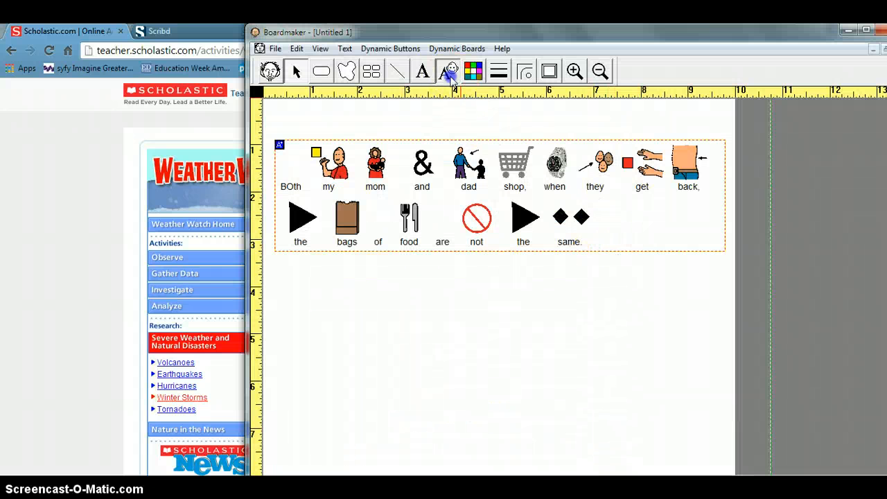
click(600, 240)
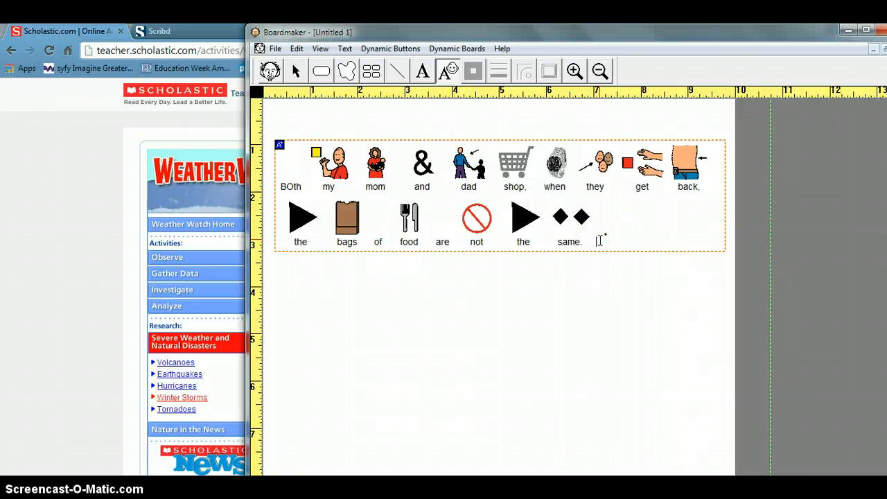
key(ctrl+v)
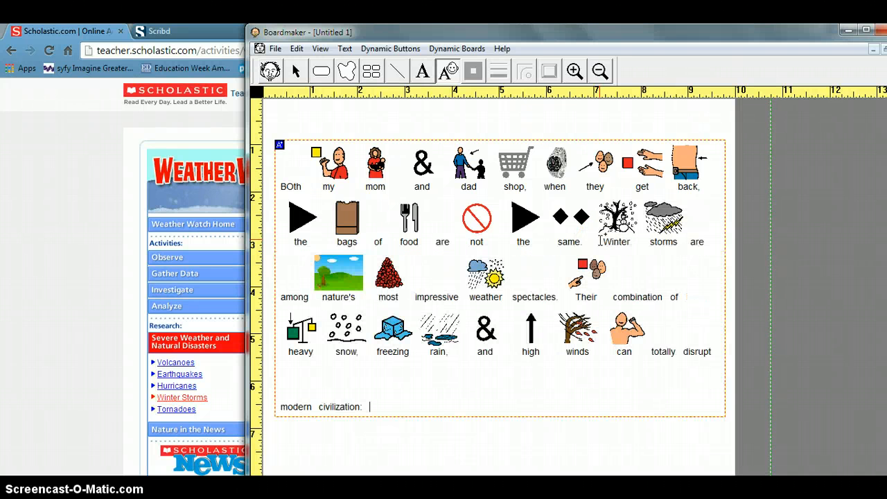
Step: Move the pasted text starting with "Winter storms" into its own paragraph, separated by a blank line from the first sentence
double_click(602, 239)
click(601, 237)
key(Return)
key(Return)
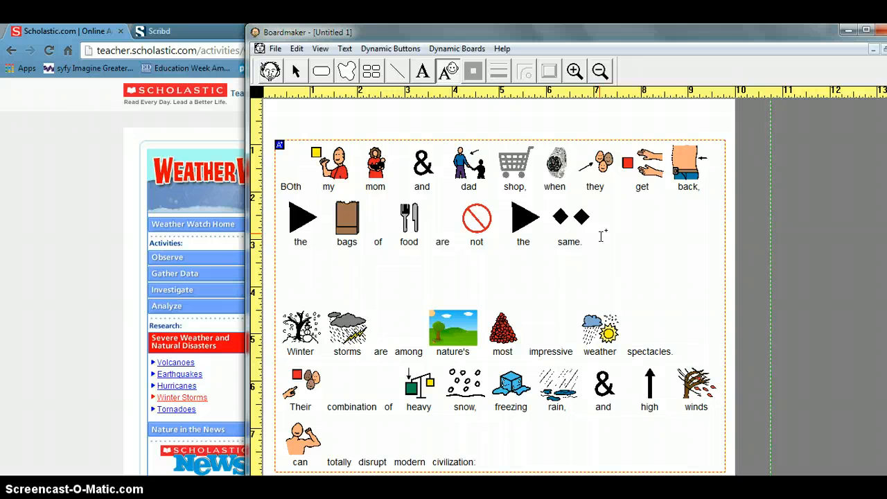
Step: Correct the first word to "Both" and remove the symbol above "and" between "mom" and "dad"
double_click(296, 185)
key(BackSpace)
text(o)
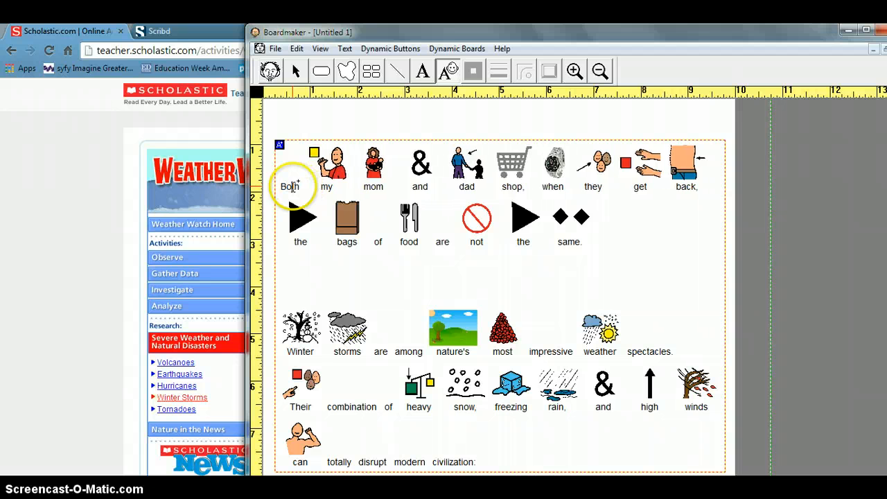
drag(413, 187, 427, 182)
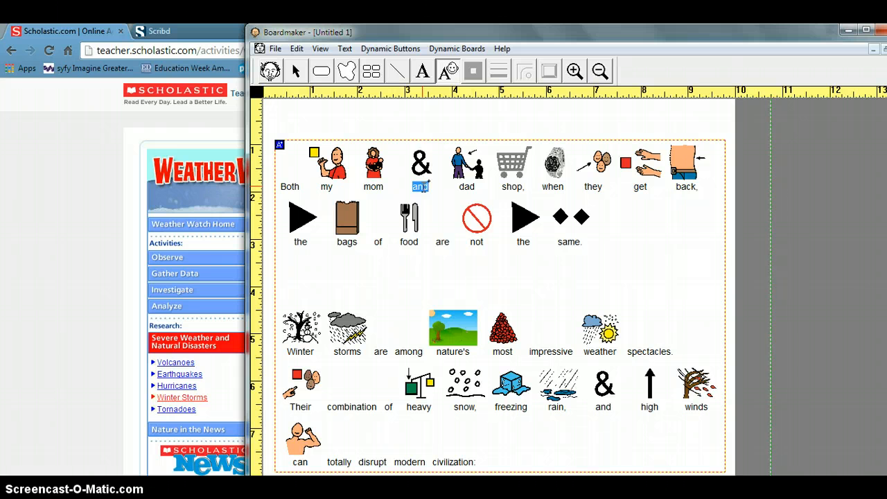
key(F11)
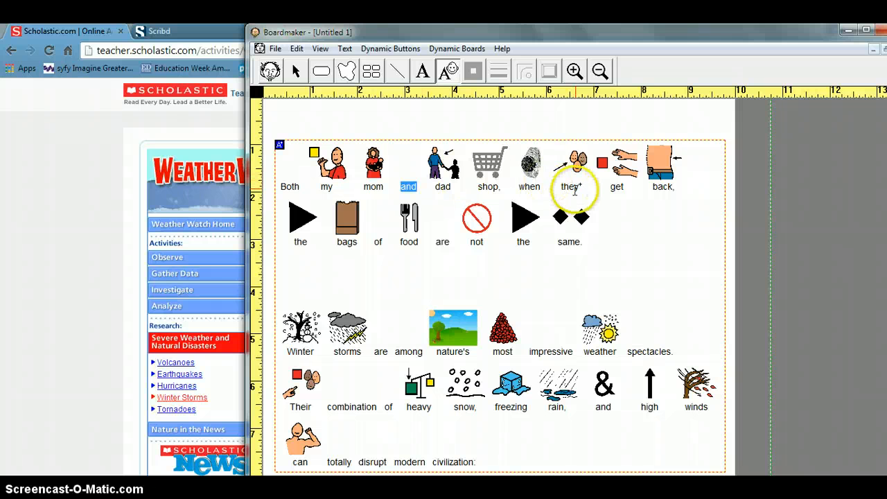
Step: Make No Symbol the default for the word "the" before "bags" and apply it
drag(525, 242, 301, 241)
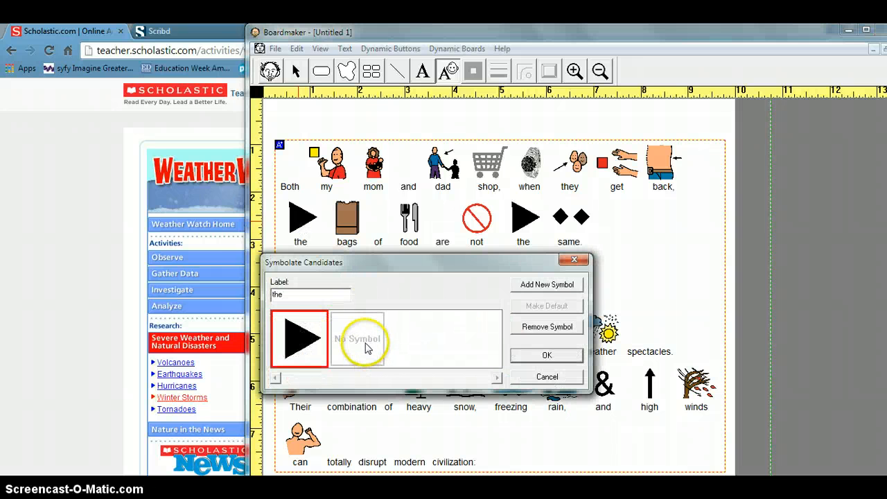
click(367, 347)
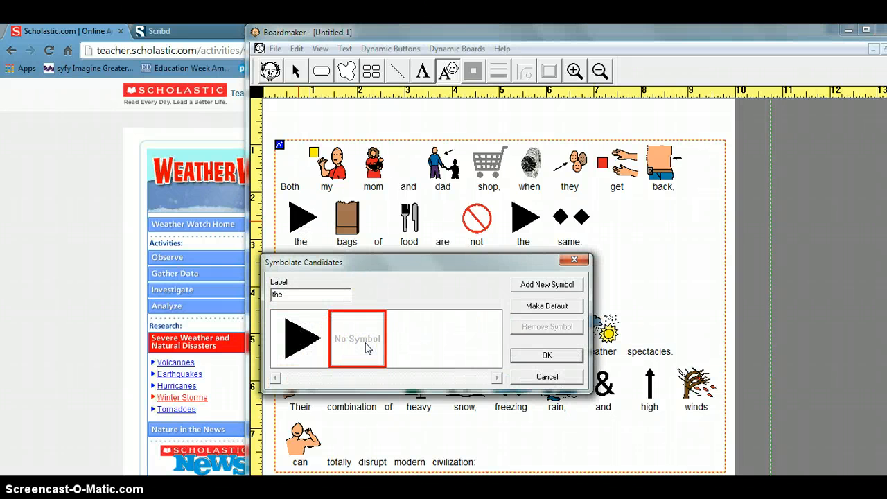
click(532, 308)
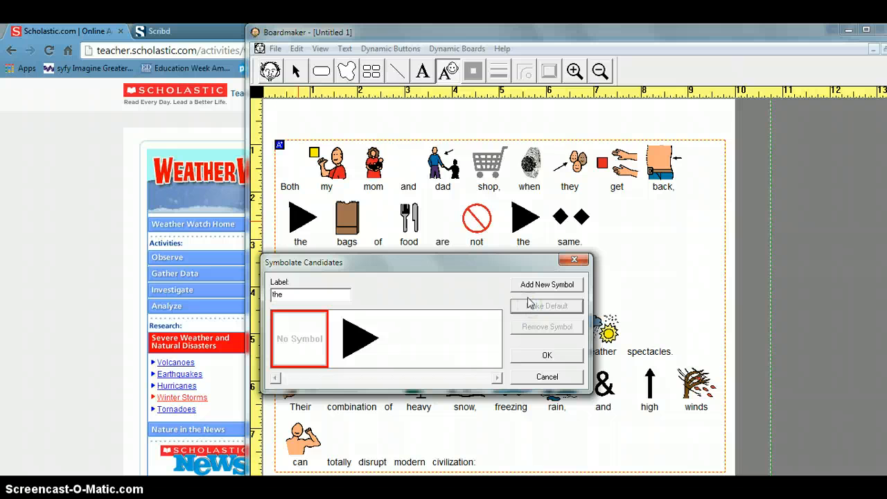
click(537, 357)
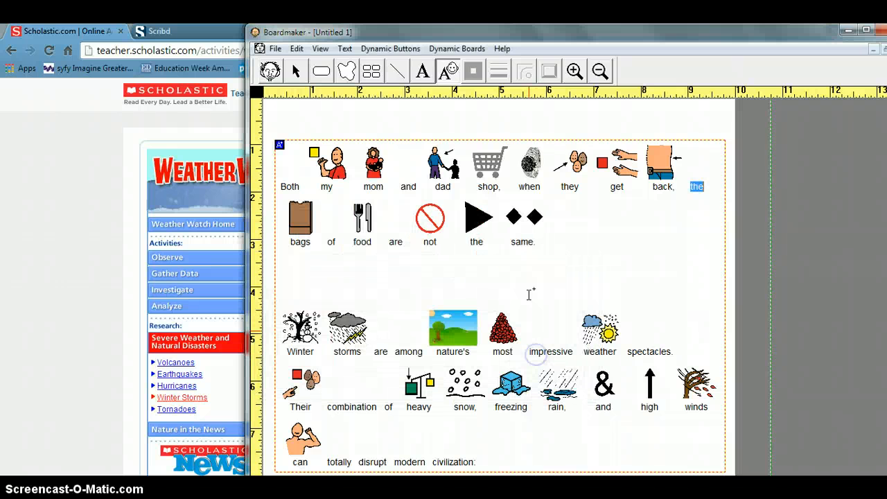
Step: Remove the symbols from "the" before "same" and from "and" in the winter storms paragraph
drag(489, 242, 471, 242)
text(the)
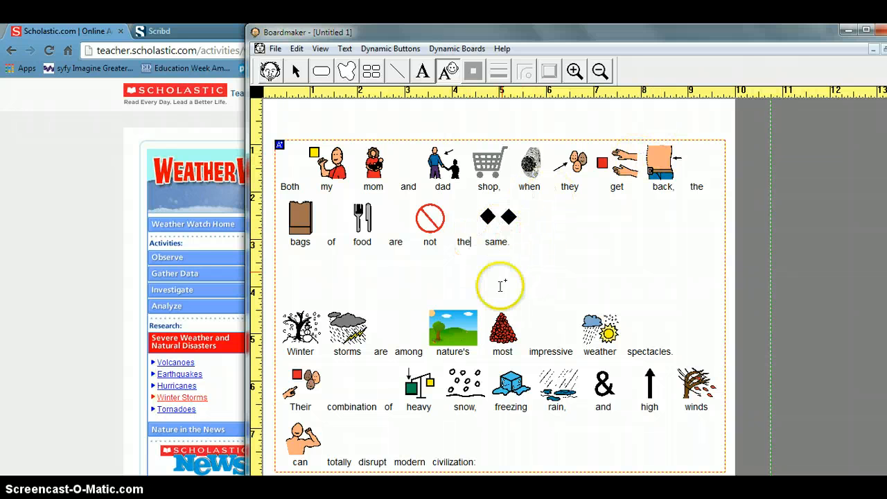
double_click(605, 407)
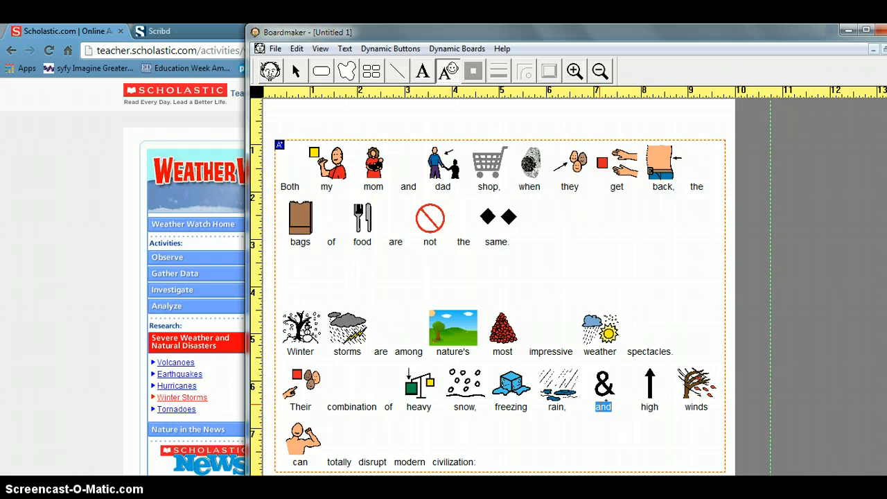
key(Delete)
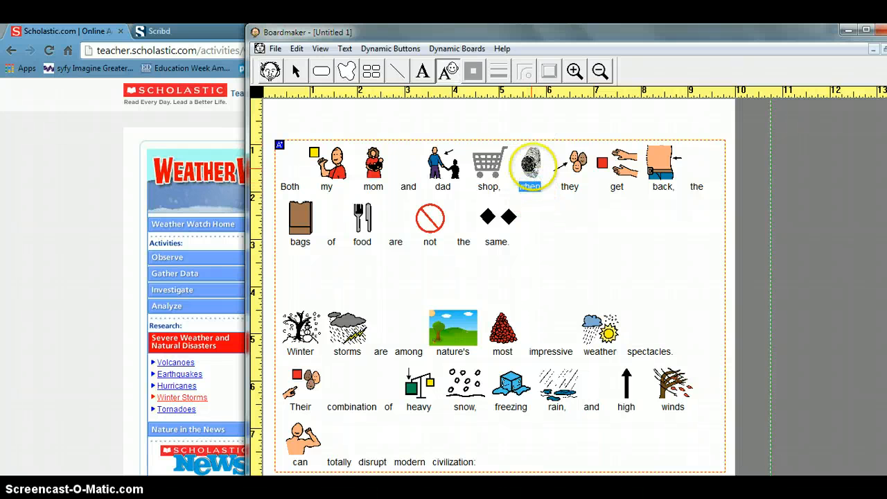
Step: Change the symbol for "when" in the first sentence from the watch to the clock with a question mark
double_click(529, 186)
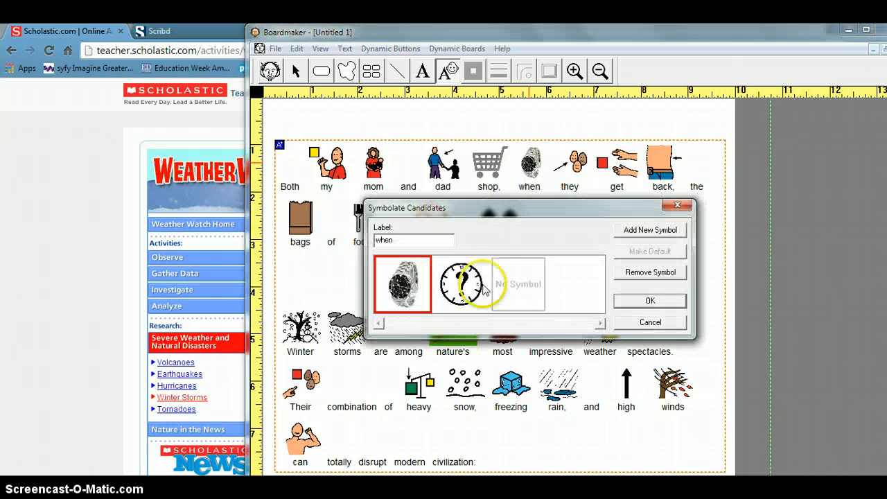
click(468, 285)
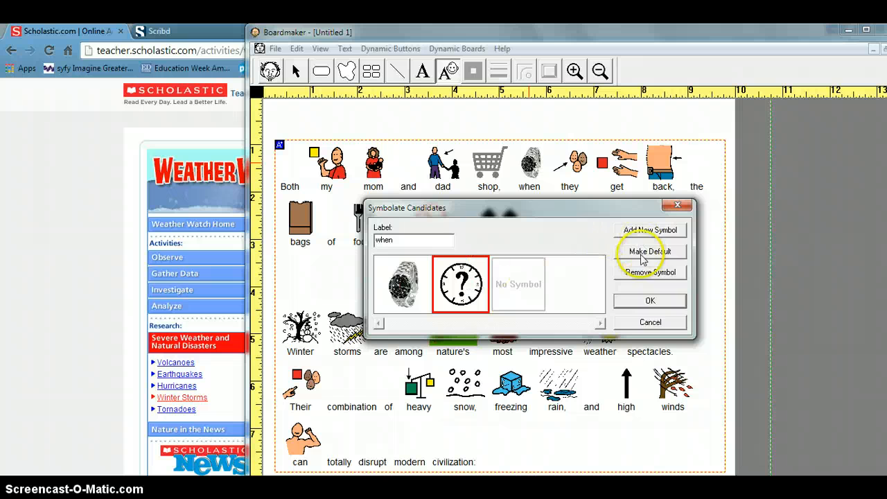
click(643, 300)
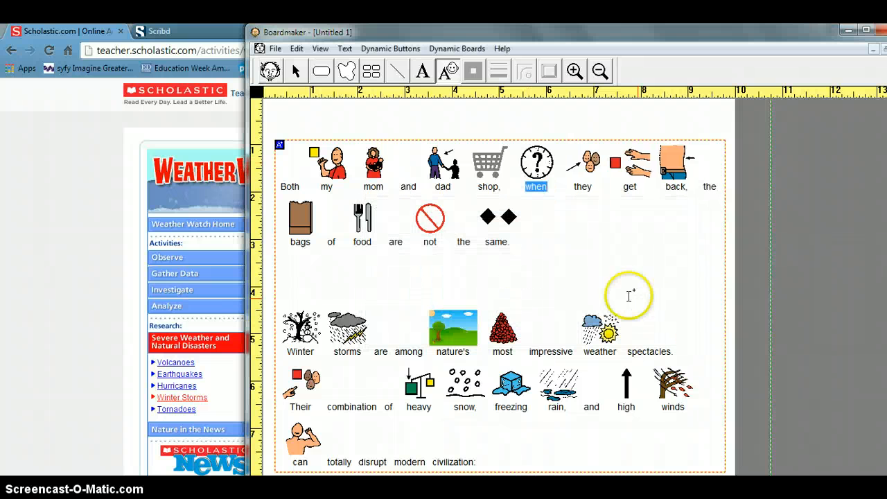
double_click(516, 243)
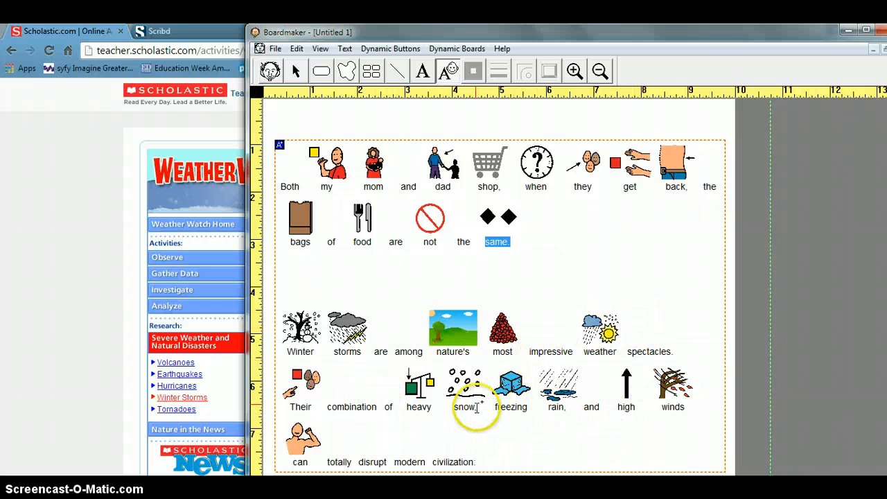
Step: Switch to the Chrome browser and search Google Images for "civilization" in a new tab
click(476, 458)
click(66, 368)
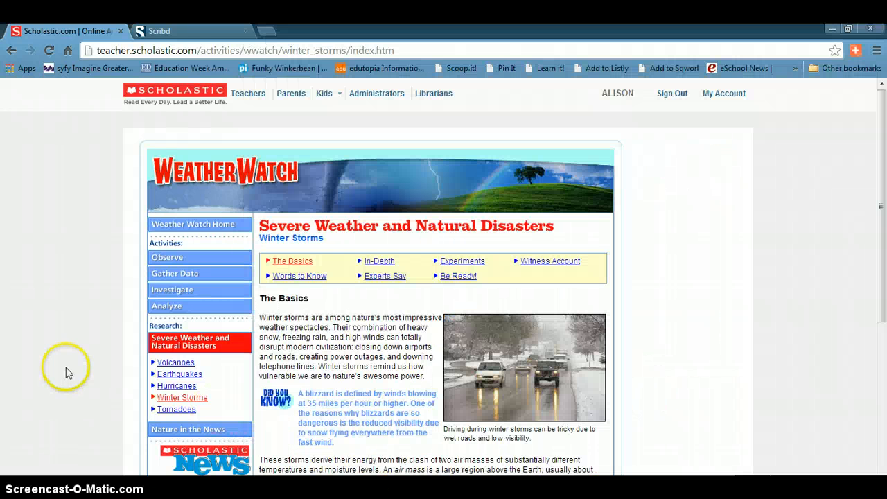
click(266, 31)
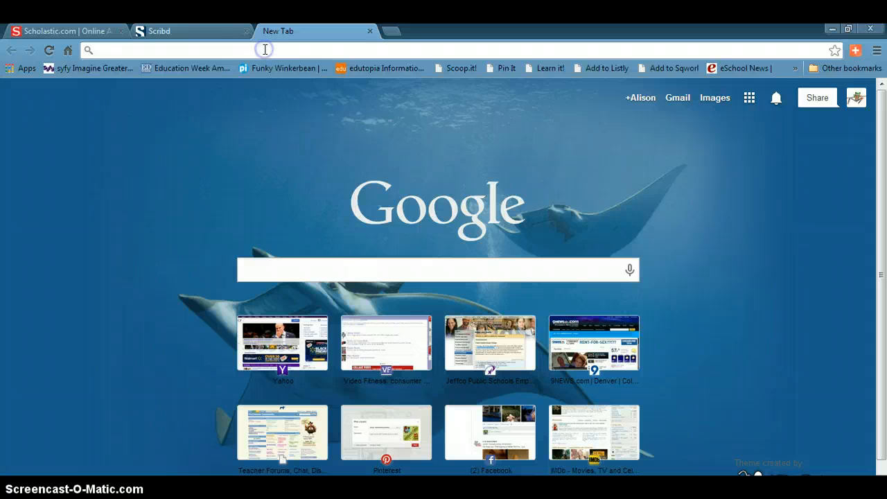
text(civilz)
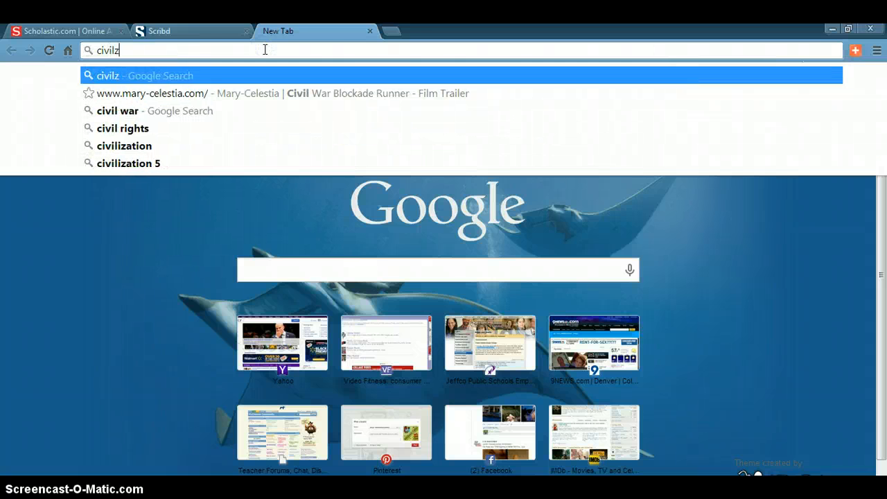
text(ation)
key(Return)
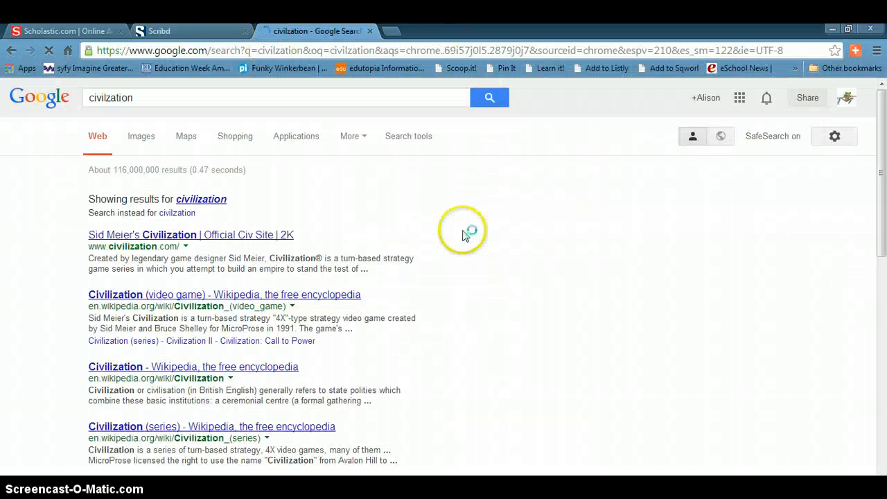
click(142, 136)
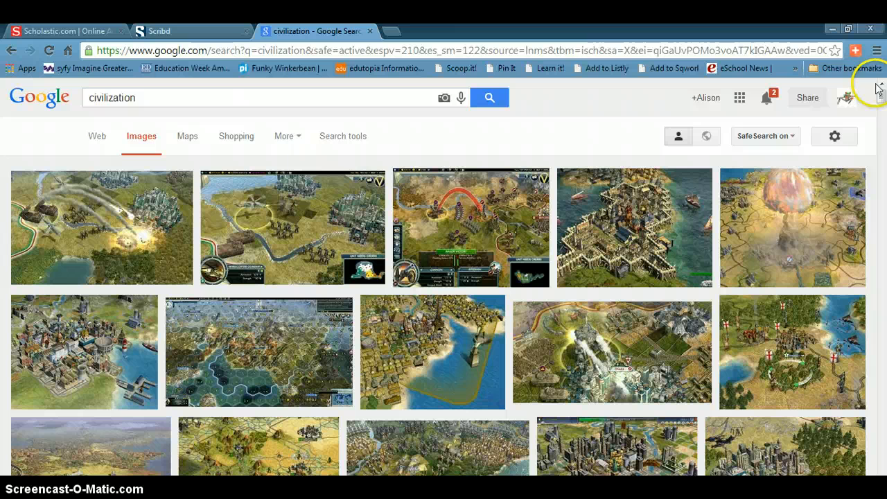
Step: Narrow the image search to "civilization clipart" and look through the pictures
click(233, 98)
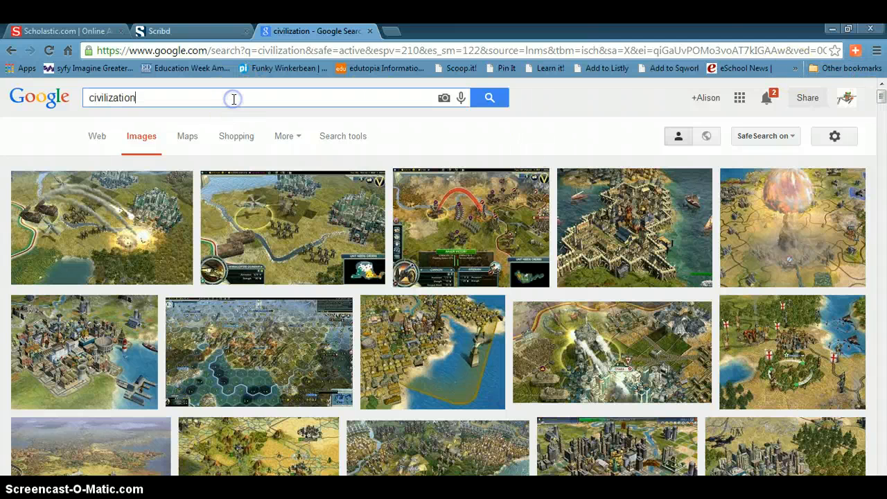
text(clip)
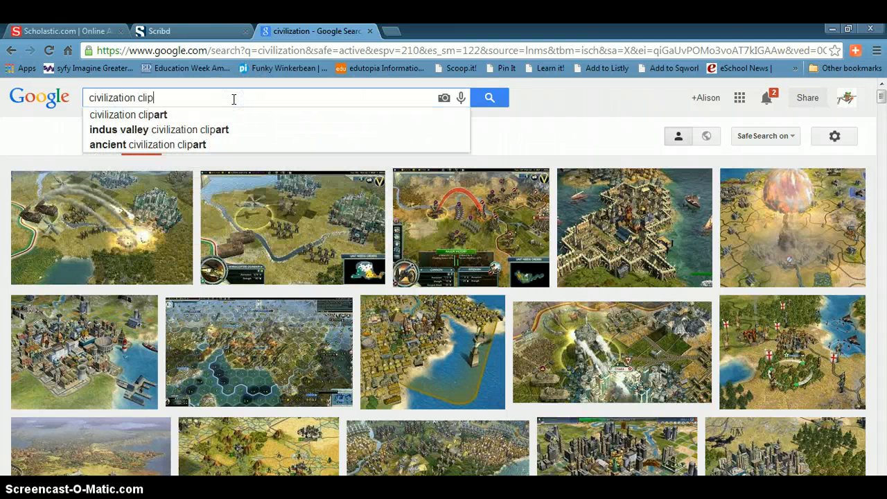
text(art)
key(Return)
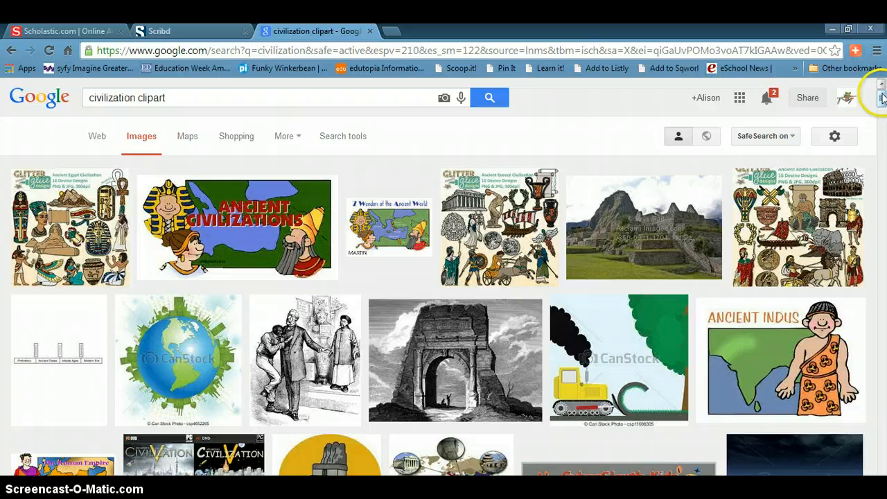
drag(882, 100, 883, 64)
Step: Change the image search to "moden civilization clipart"
click(87, 97)
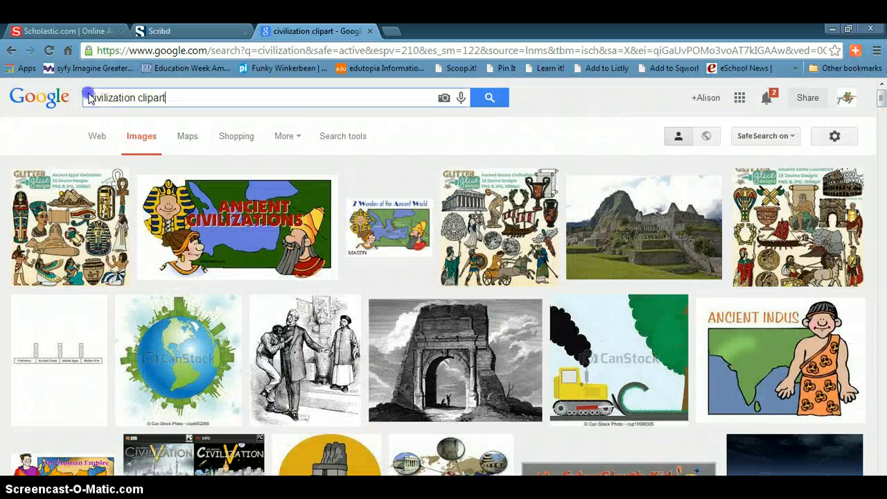
text(moden)
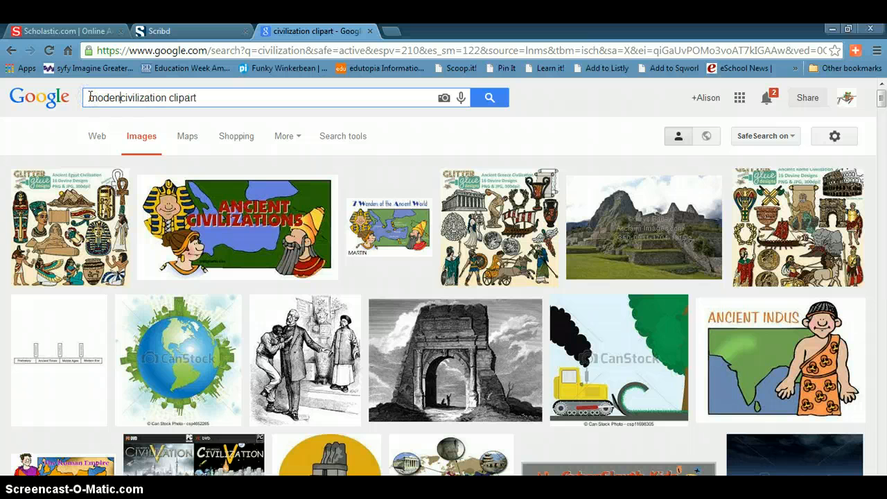
key(Return)
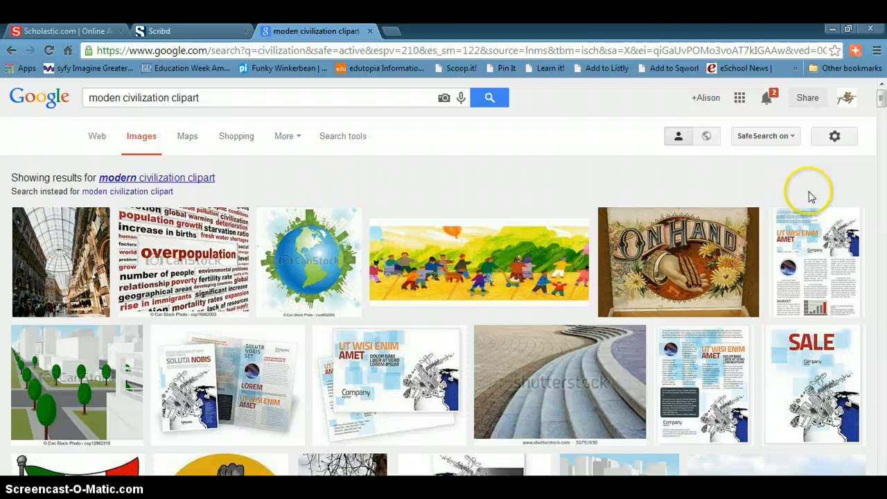
Step: Save the dark blue city skyline picture from the image results to the Desktop as "civil"
drag(880, 97, 882, 130)
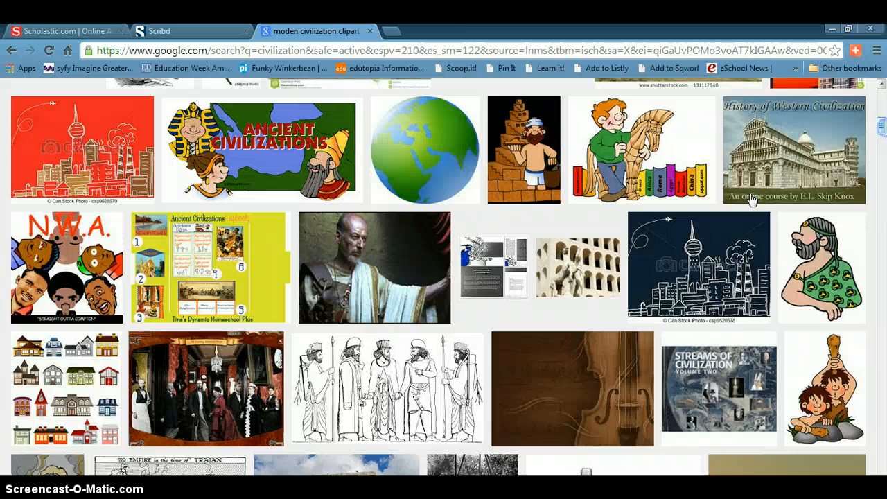
right_click(679, 256)
click(721, 347)
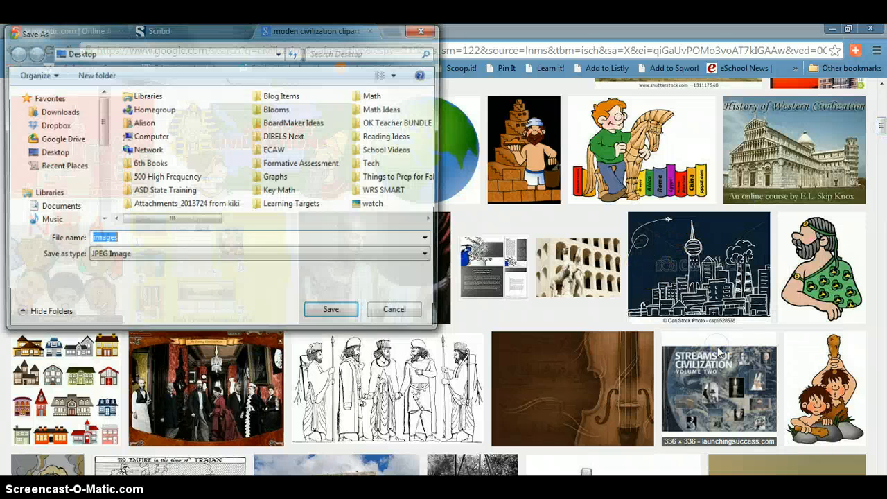
text(civil)
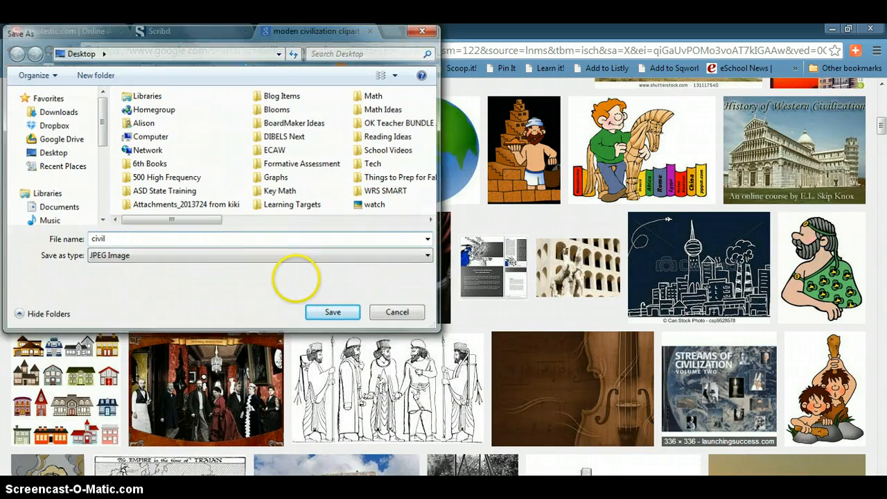
key(Return)
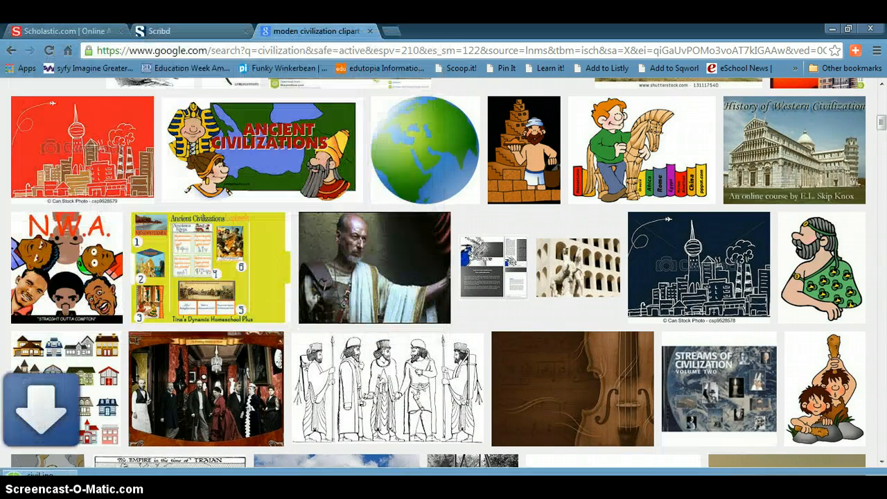
scroll(444, 271, up, 3)
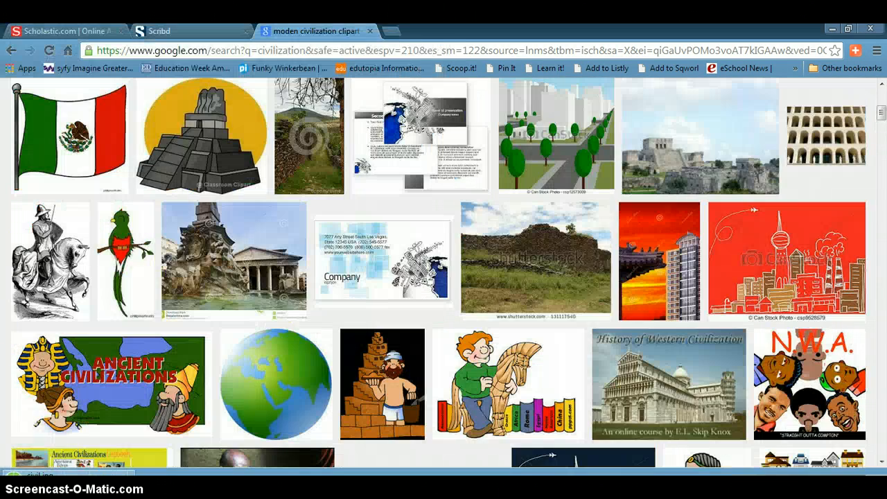
Step: Return to Boardmaker and add the "civil" picture from the desktop to the Symbol Finder as a new symbol
click(832, 29)
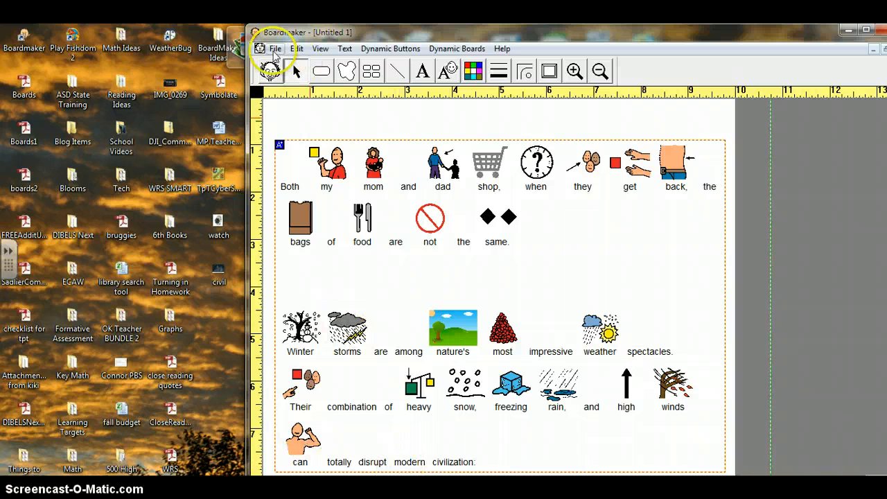
click(271, 71)
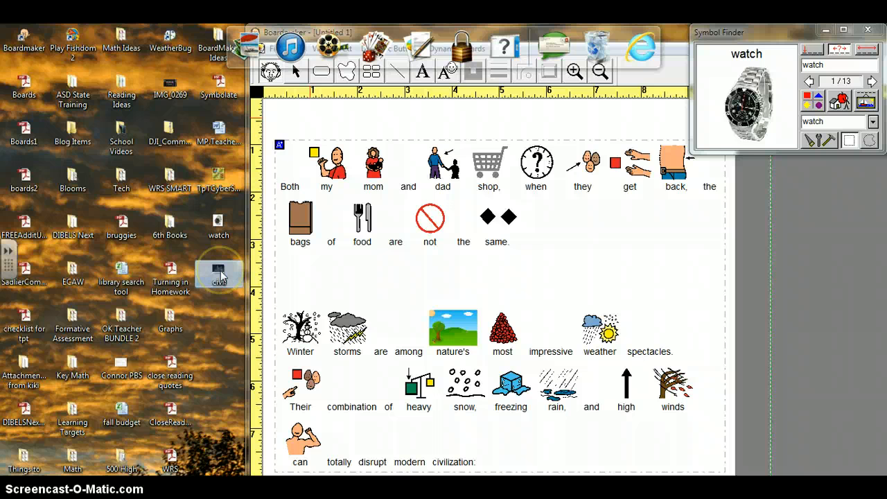
drag(219, 270, 747, 97)
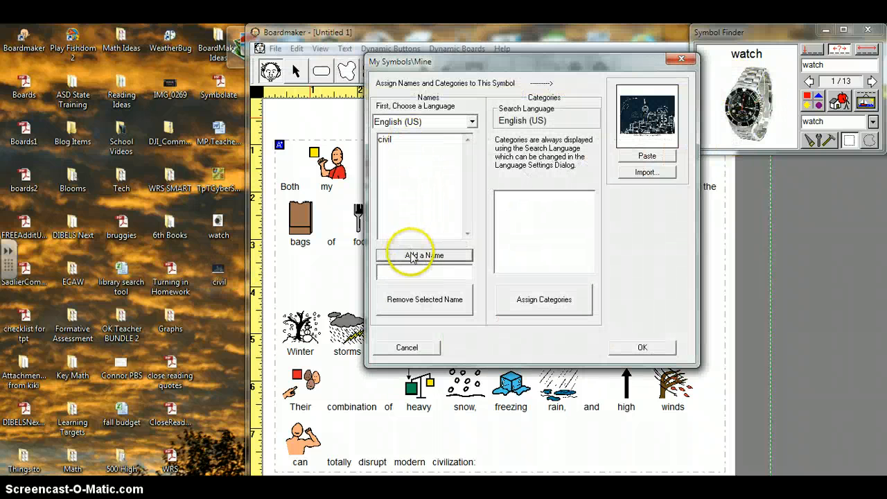
Step: Add the name "civilization" to the new skyline symbol and remove the name "civil"
click(410, 272)
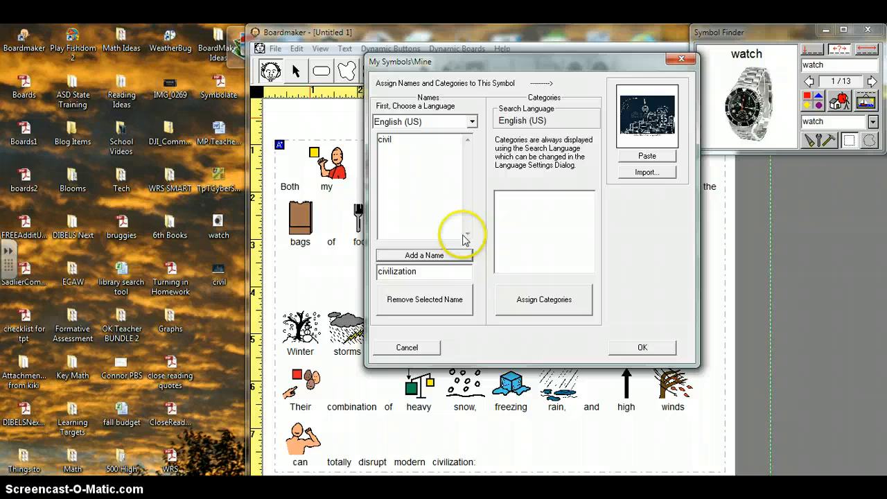
click(386, 139)
click(416, 301)
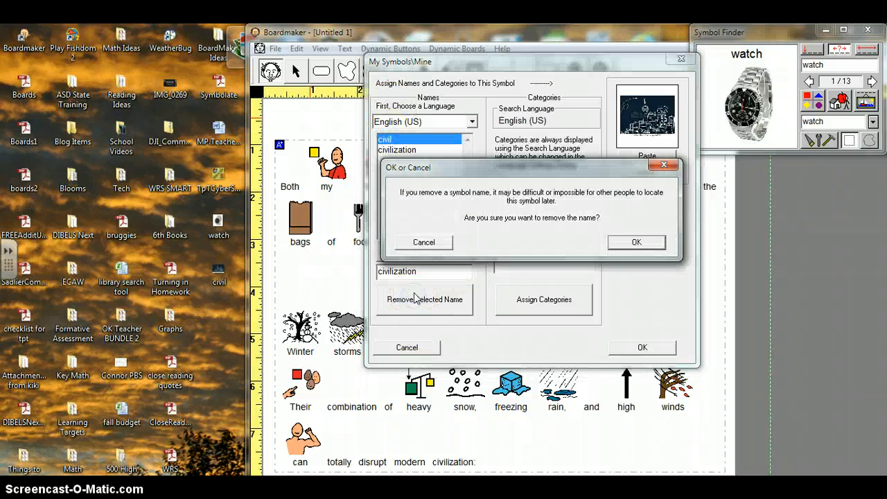
click(629, 236)
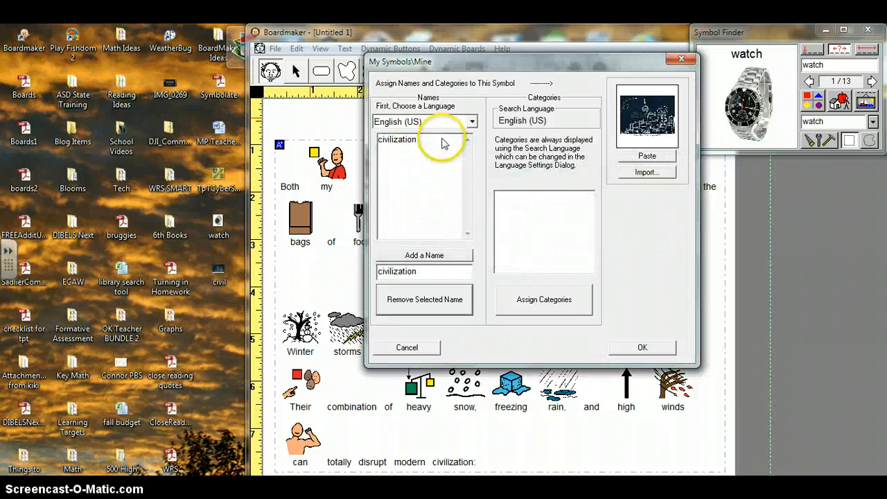
Step: Assign the History/Current and Sentence Builders categories to the "civilization" symbol and save it
click(553, 298)
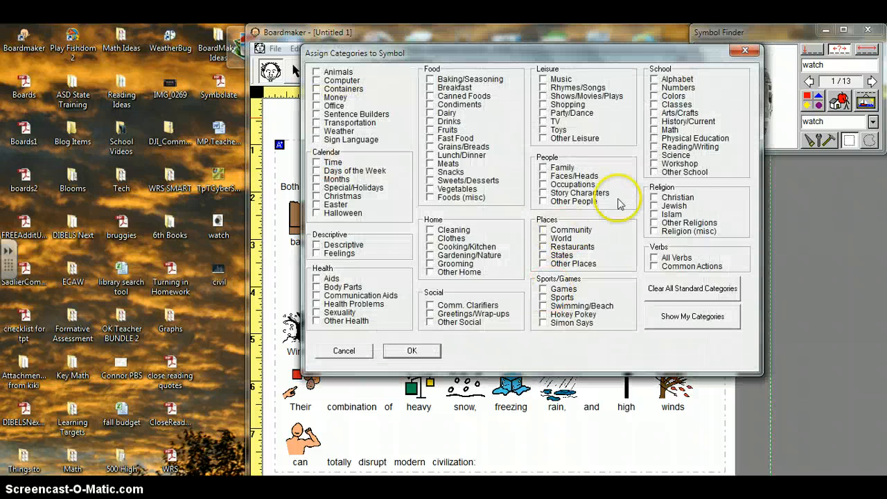
click(653, 122)
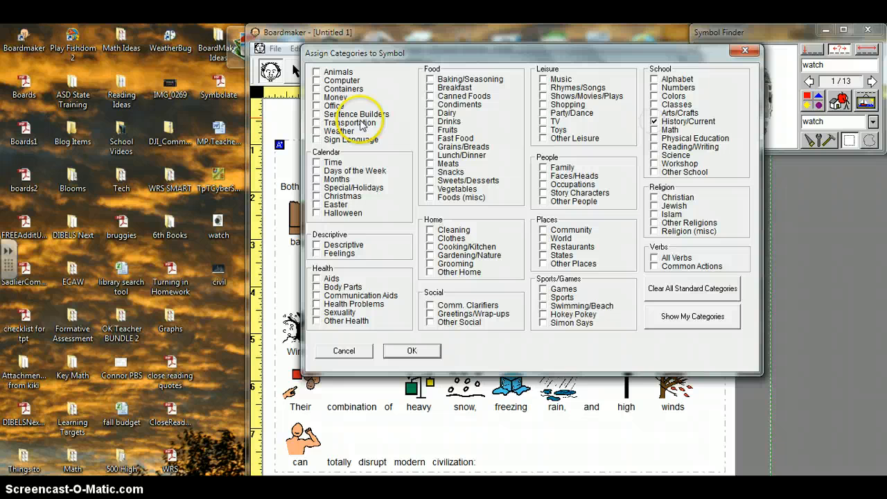
click(316, 114)
click(408, 349)
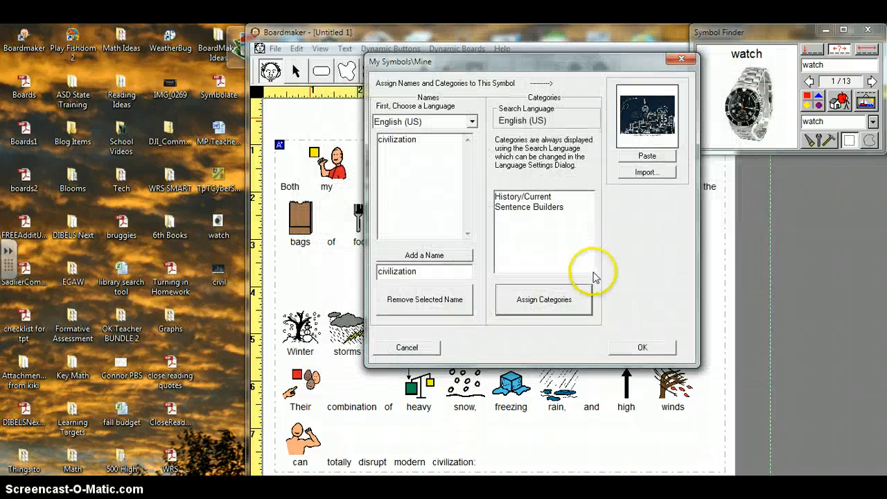
click(638, 347)
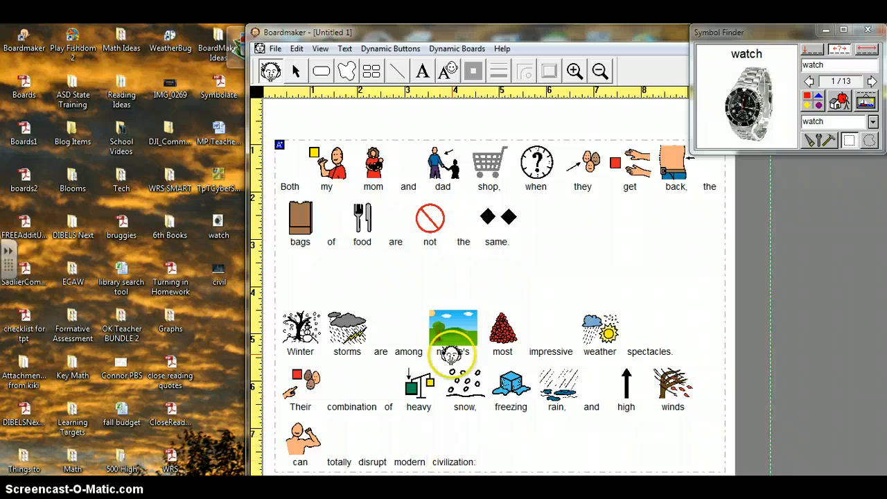
Step: Use Symbolate to place the skyline symbol above the word "civilization" at the end of the winter storms paragraph
click(448, 70)
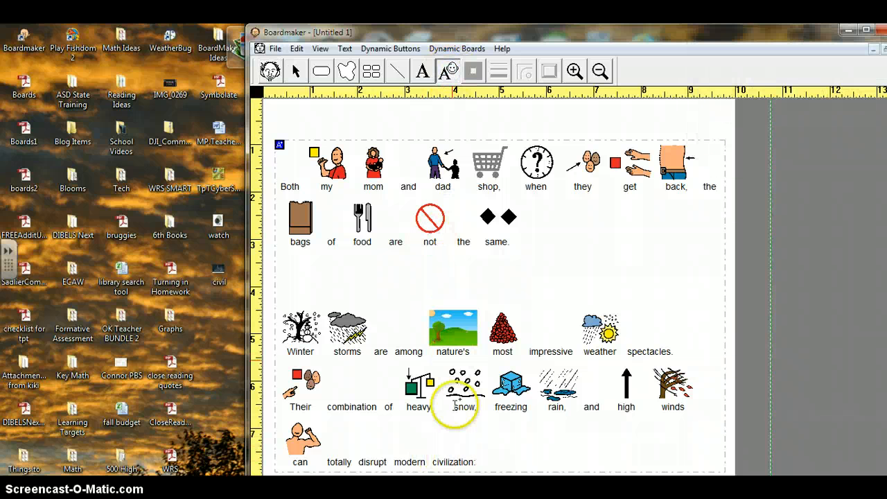
double_click(454, 462)
click(469, 456)
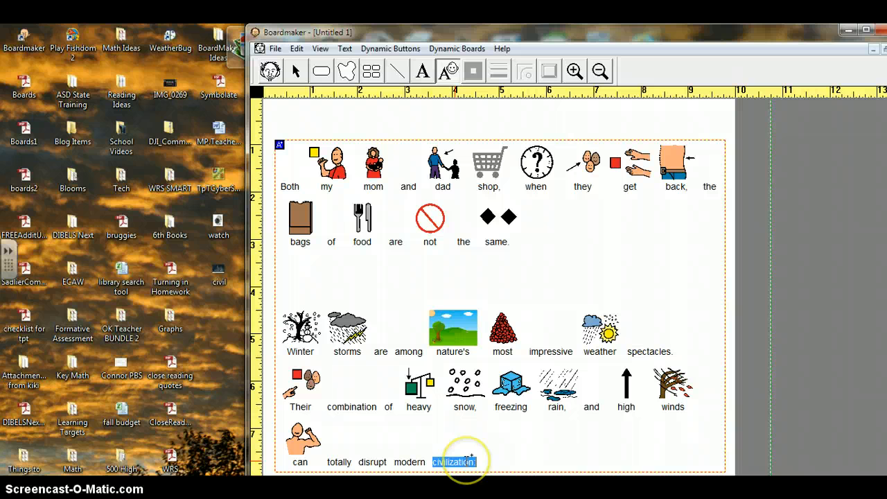
click(458, 446)
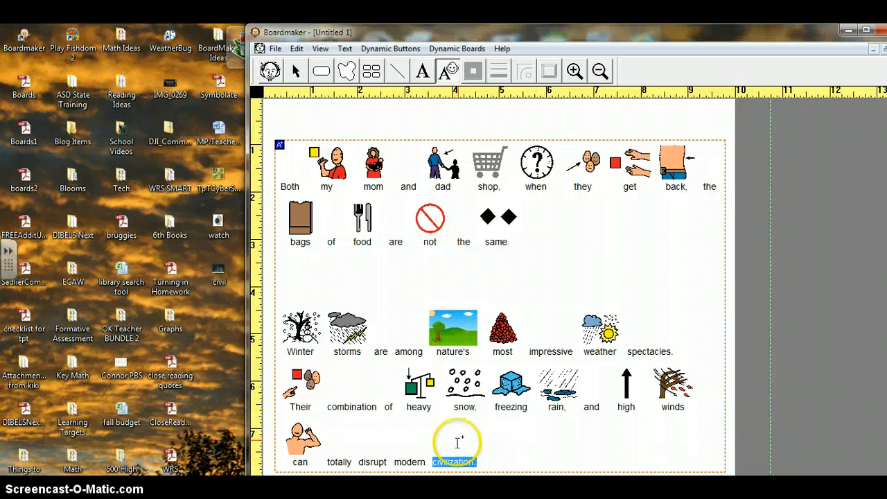
click(328, 357)
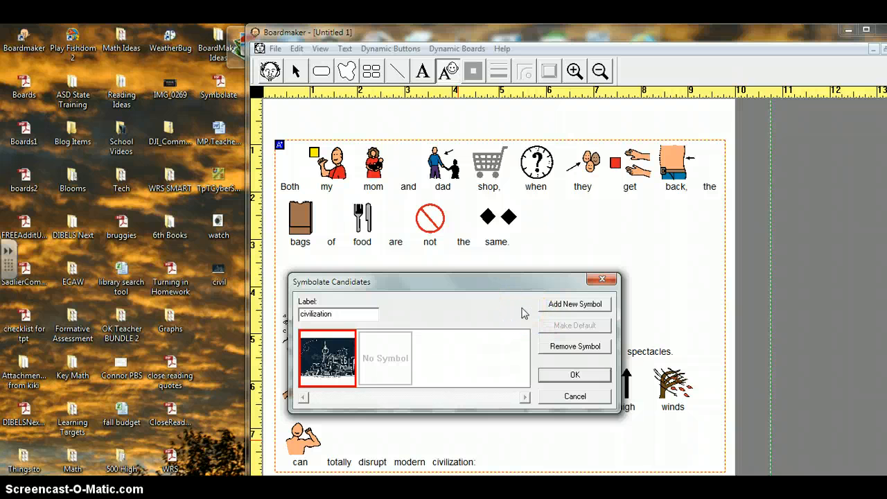
click(574, 374)
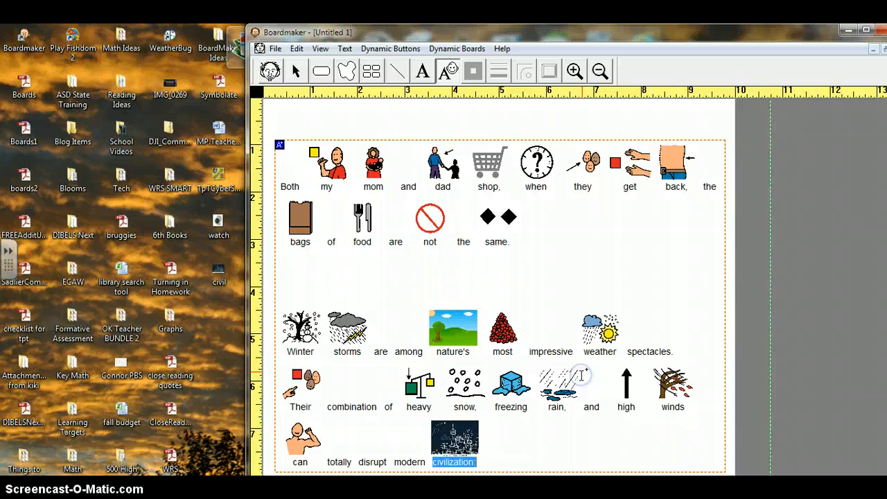
click(490, 461)
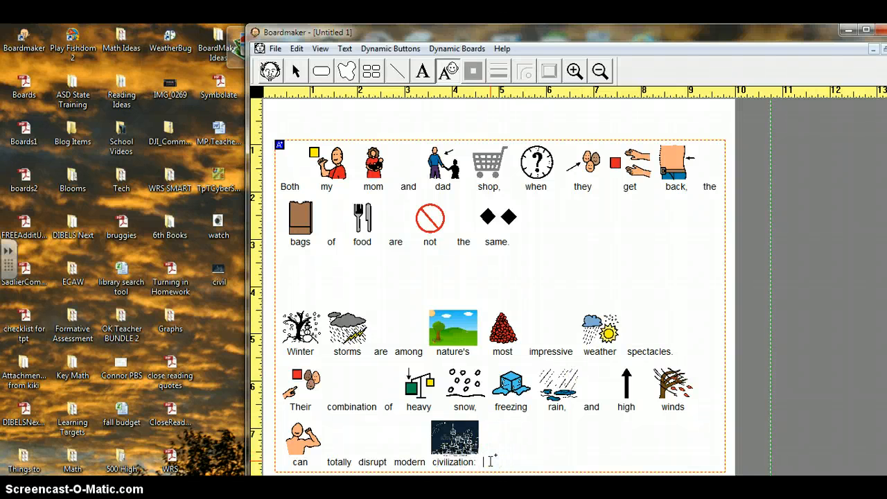
click(564, 443)
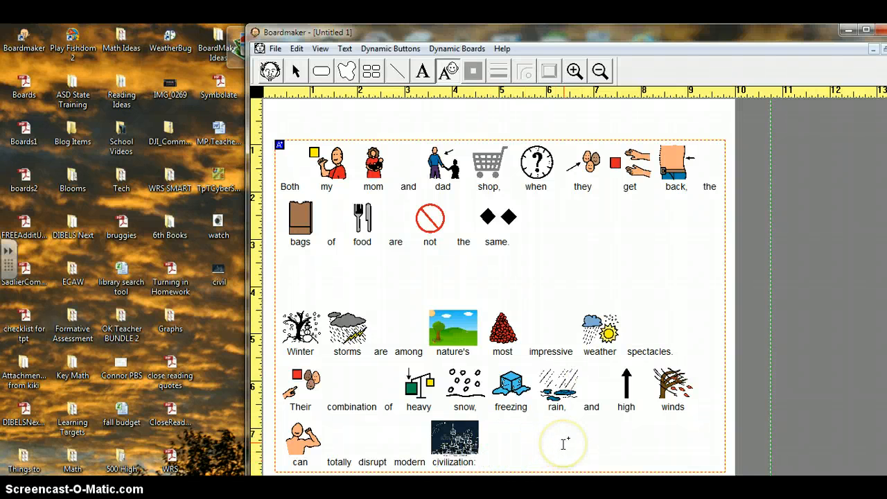
Step: Hide and restore the symbols above the words "snow" and "storms" in the winter storms paragraph
double_click(626, 407)
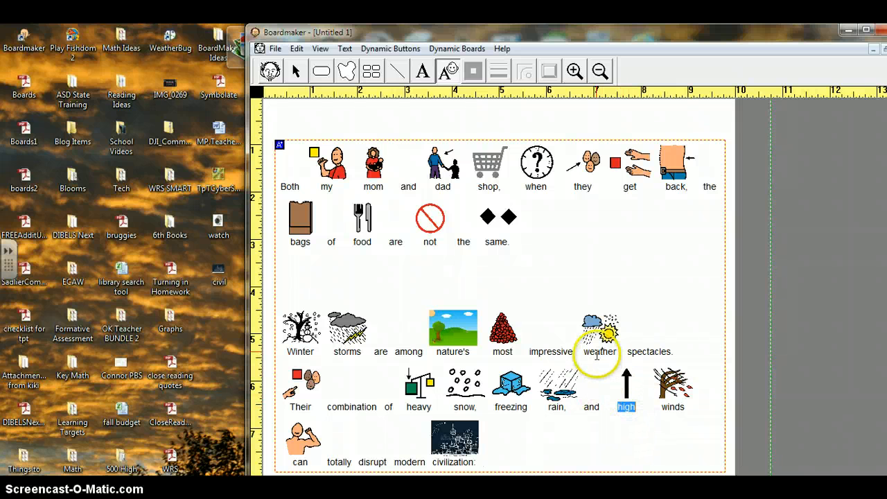
double_click(464, 408)
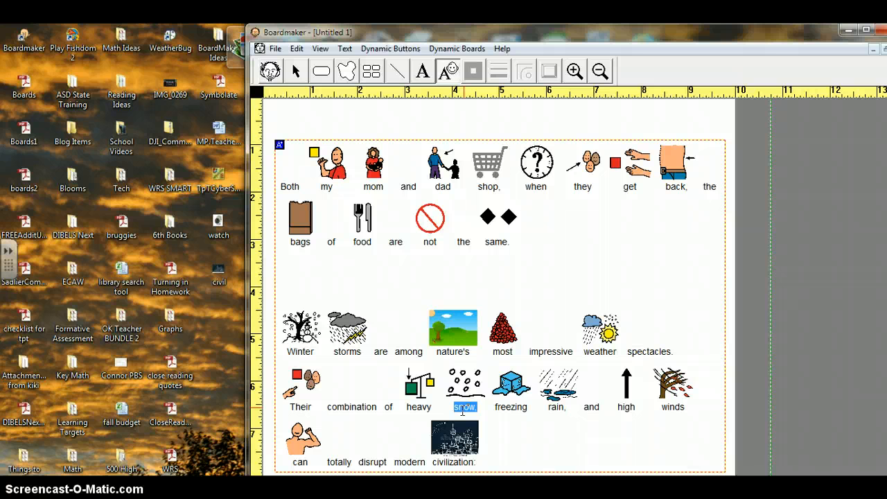
key(F9)
key(F9)
double_click(346, 352)
key(F9)
key(F9)
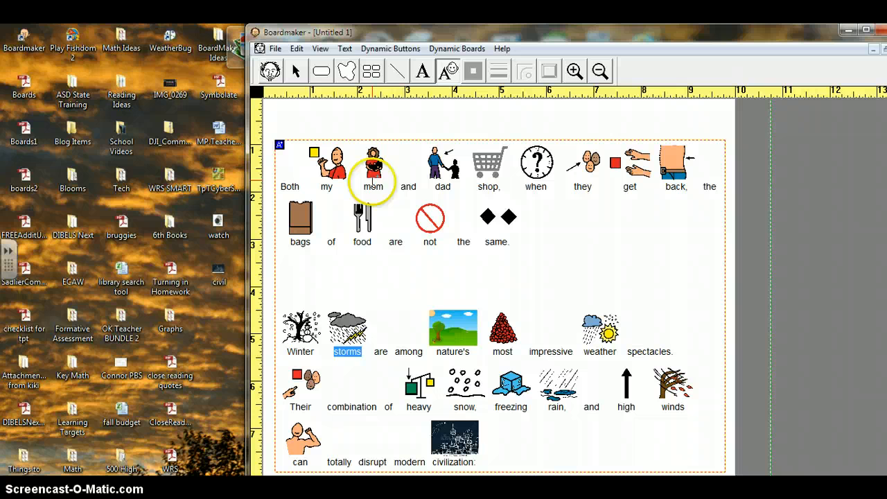
Step: Hide the symbol above "mom" in the first sentence and bring it back
double_click(373, 186)
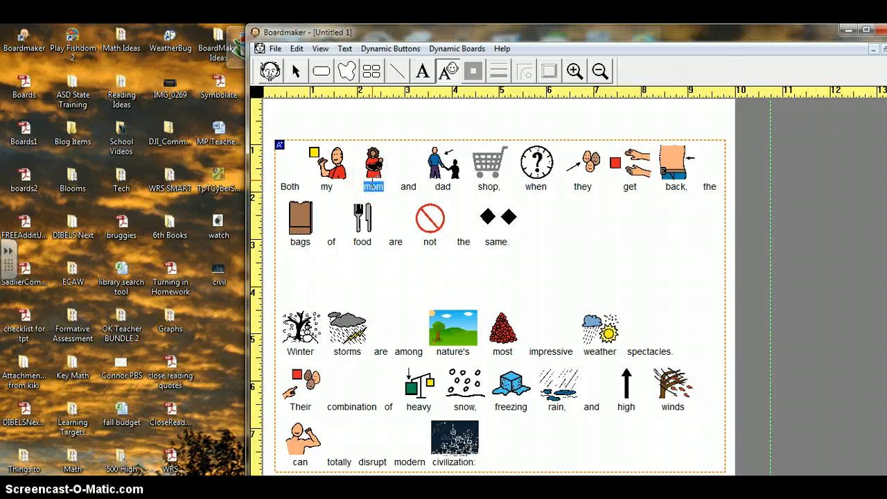
key(F9)
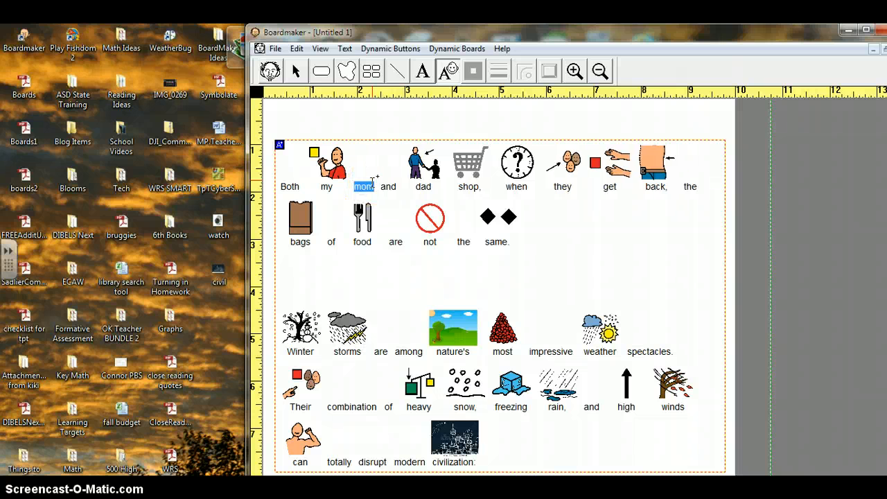
key(F9)
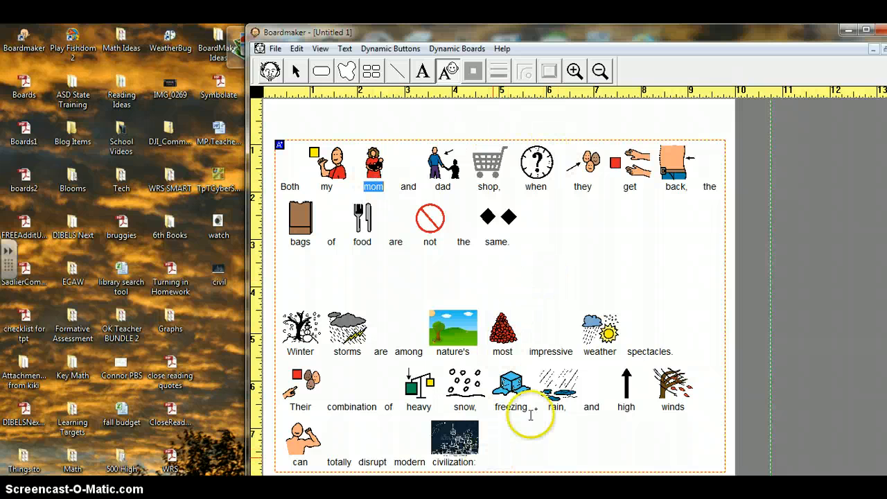
Step: Make all symbols in the Symbolate text one step smaller and enlarge them by one step again
right_click(579, 254)
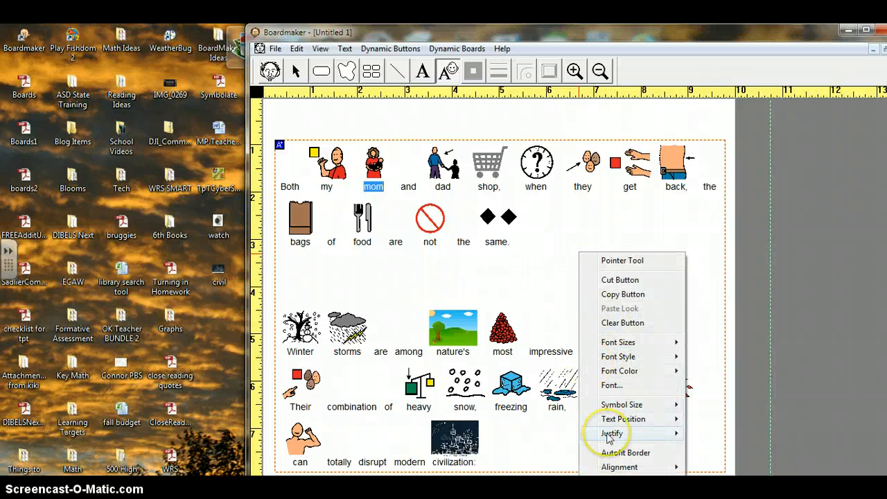
mouse_move(609, 435)
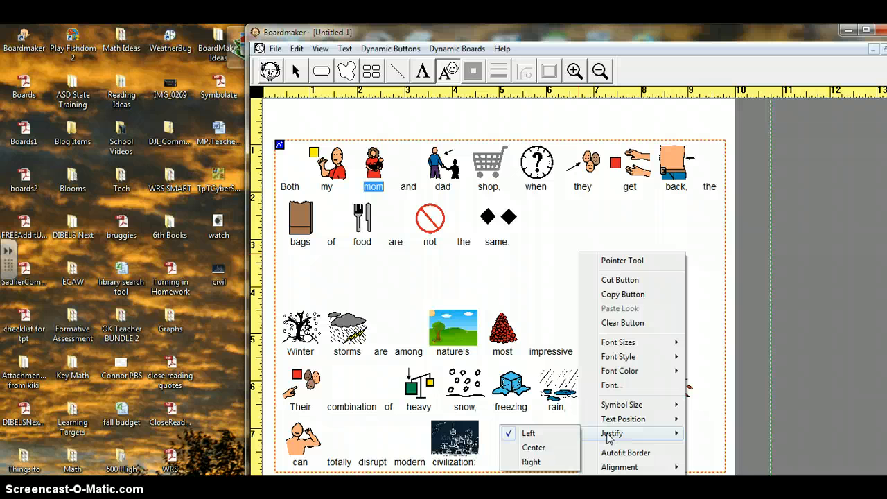
click(610, 466)
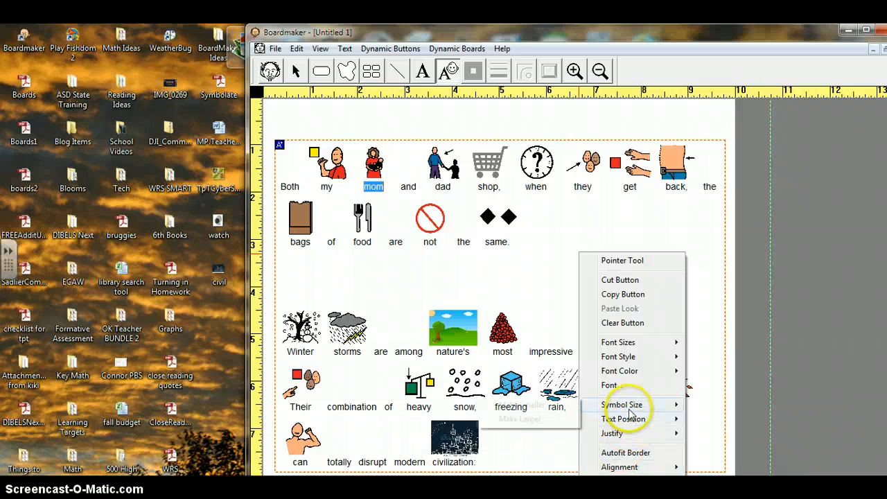
mouse_move(627, 409)
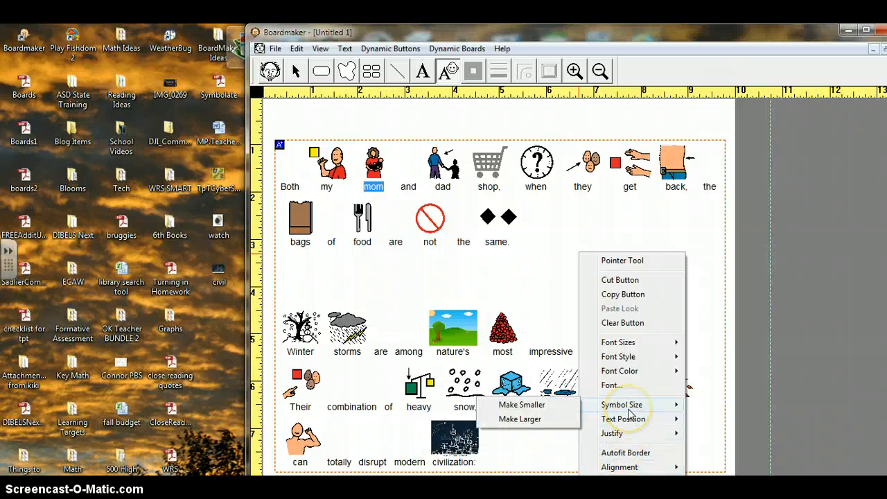
click(562, 405)
right_click(566, 391)
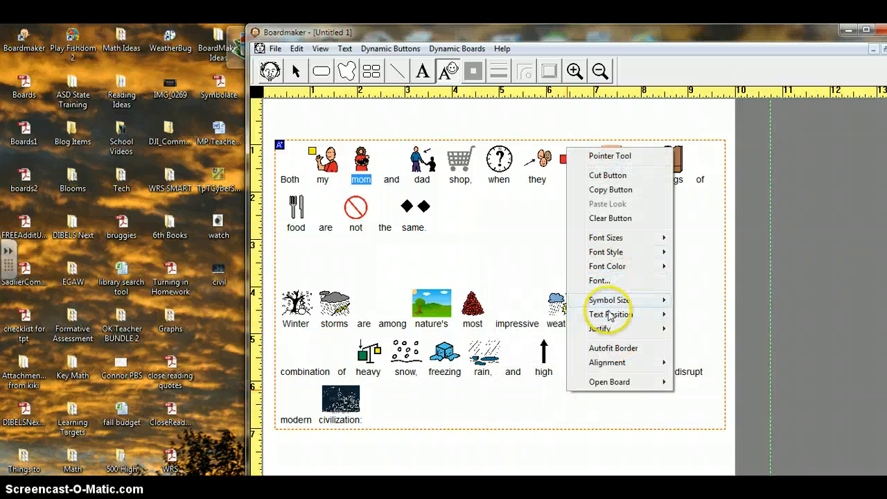
mouse_move(610, 299)
click(555, 314)
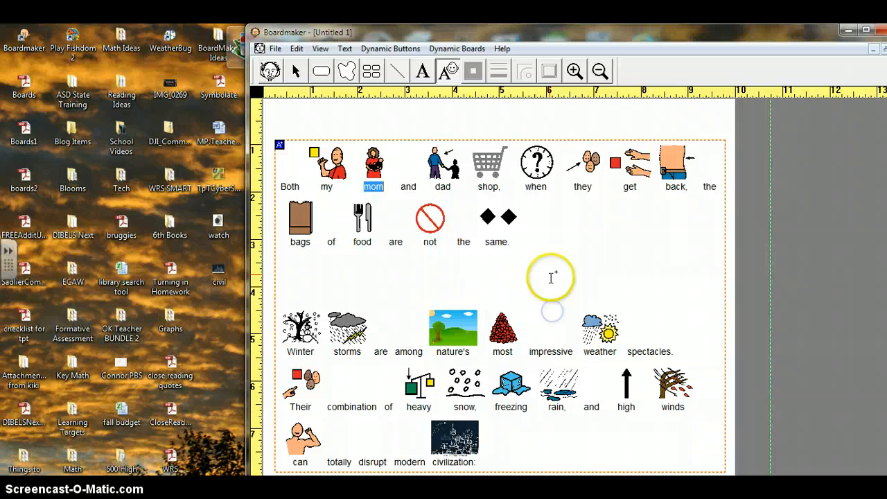
Step: Set the text position to Top so the words sit above their symbols, and return it to Bottom
right_click(553, 277)
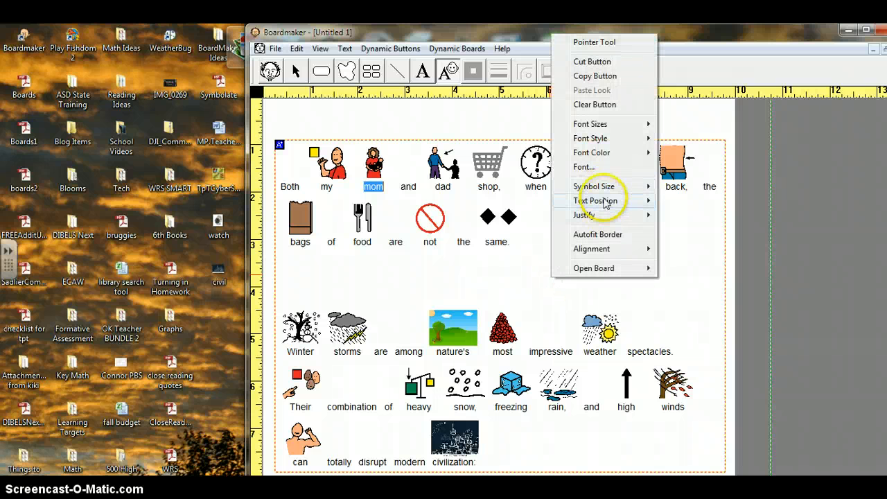
mouse_move(593, 200)
click(535, 199)
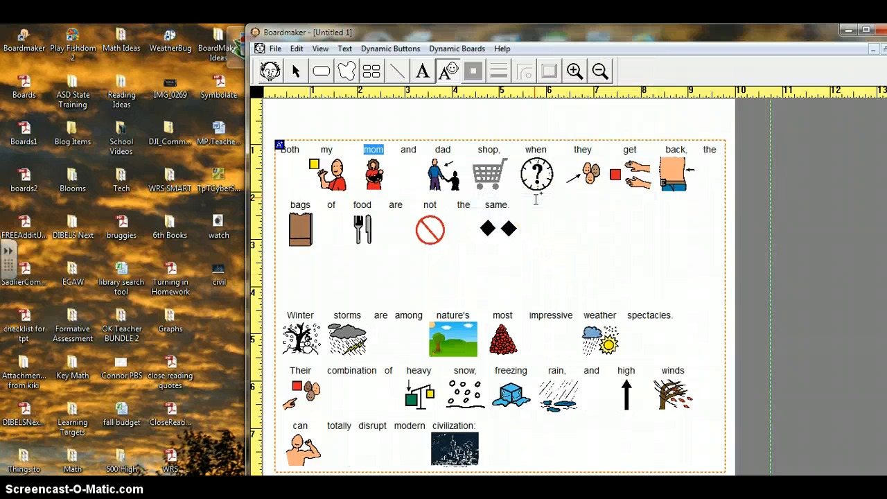
right_click(536, 199)
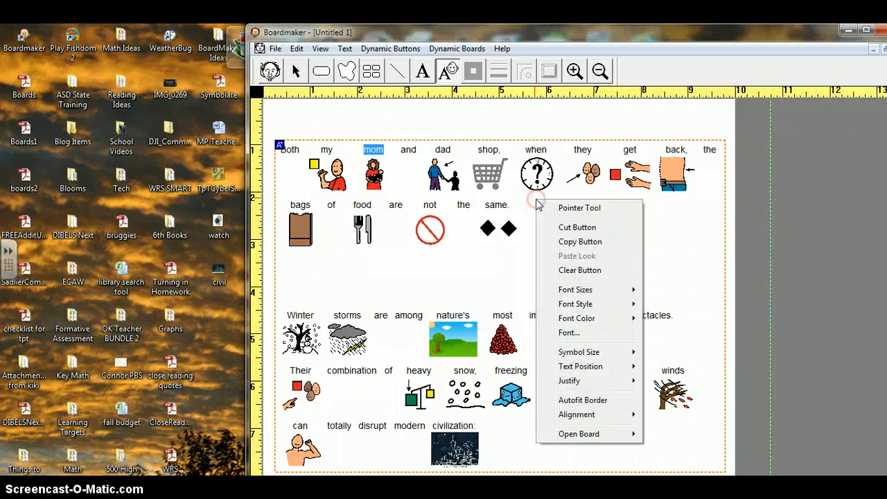
mouse_move(575, 366)
click(530, 381)
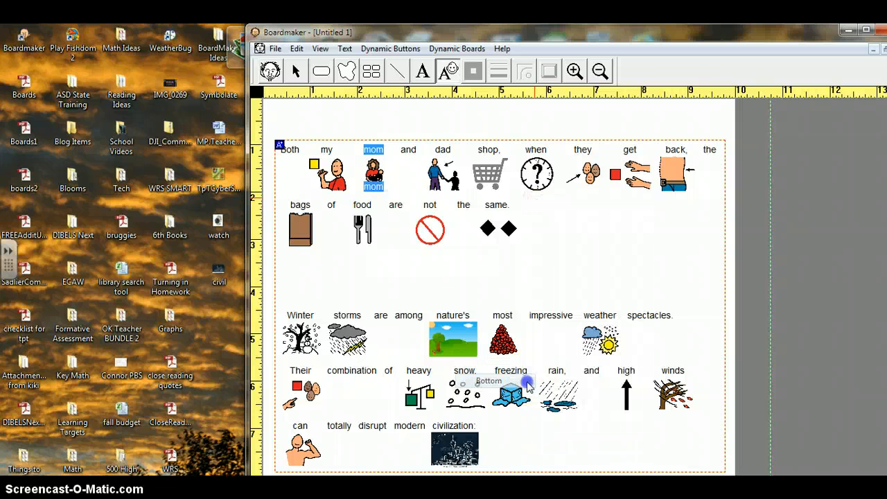
Step: Show the available font sizes for the Symbolate text
right_click(621, 256)
mouse_move(671, 344)
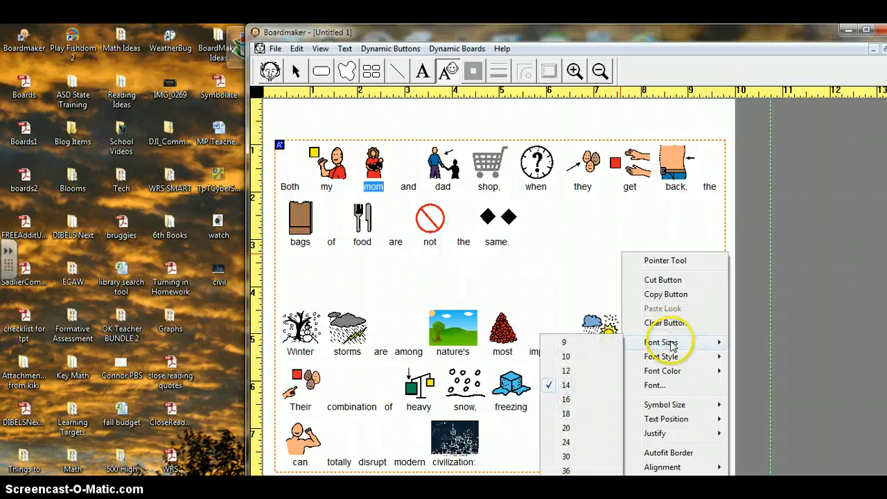